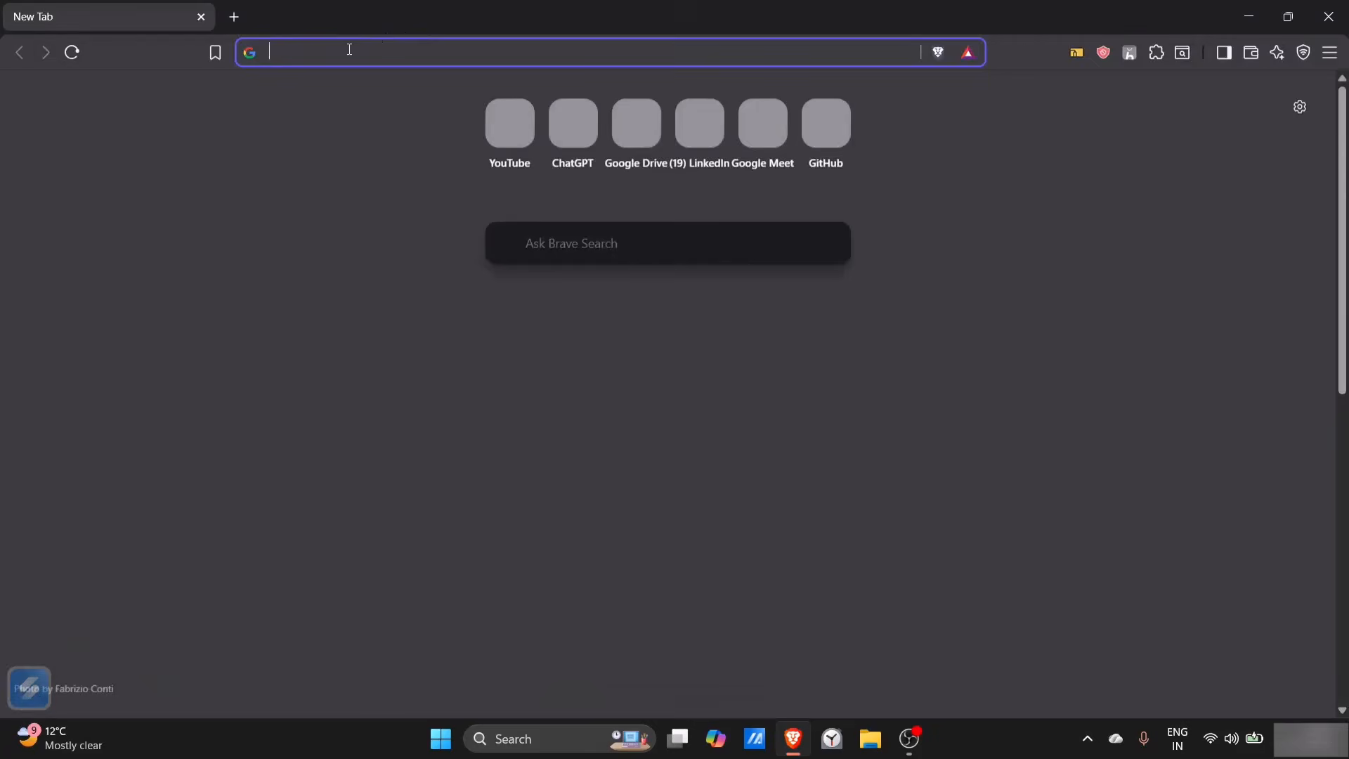
Search the web for "ollama" and open the official Ollama website from the results
{"action": "type", "text": "ollama"}
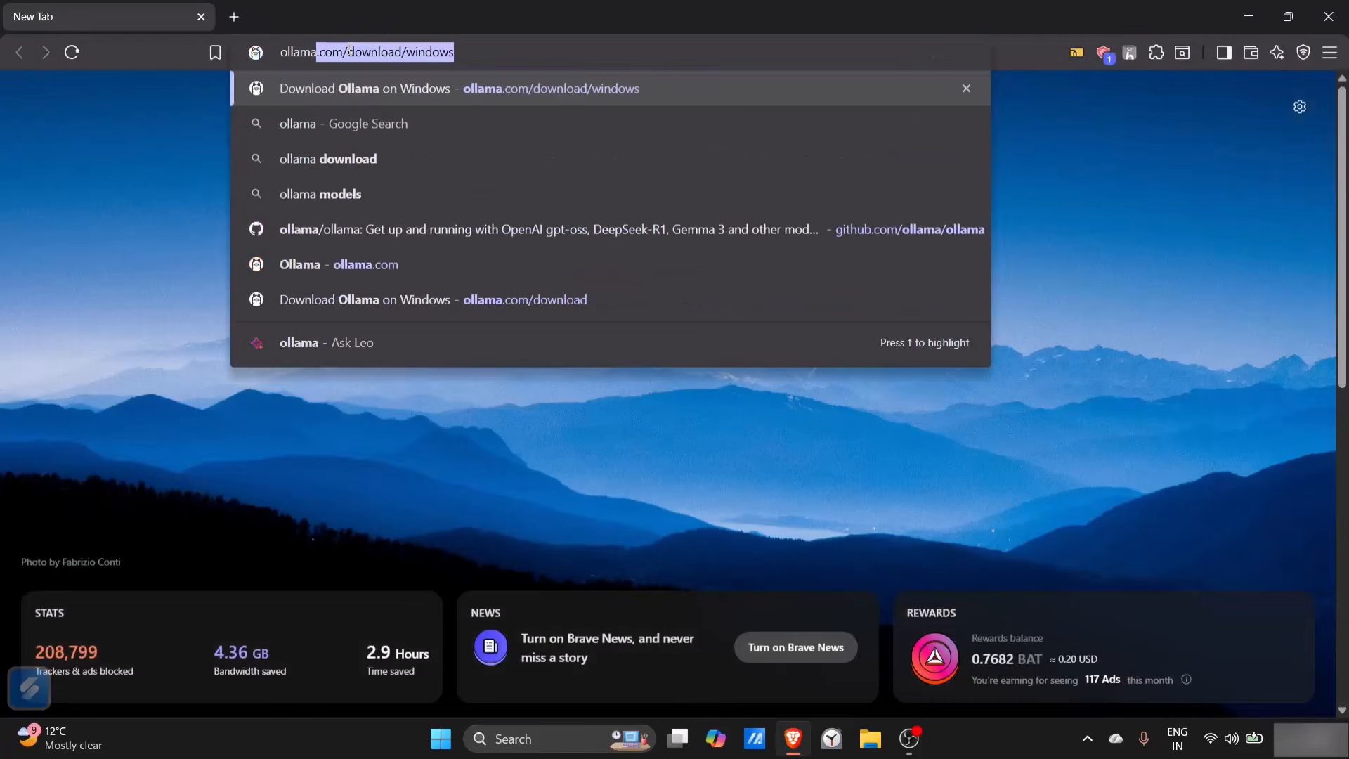
{"action": "key", "text": "Delete"}
{"action": "key", "text": "Return"}
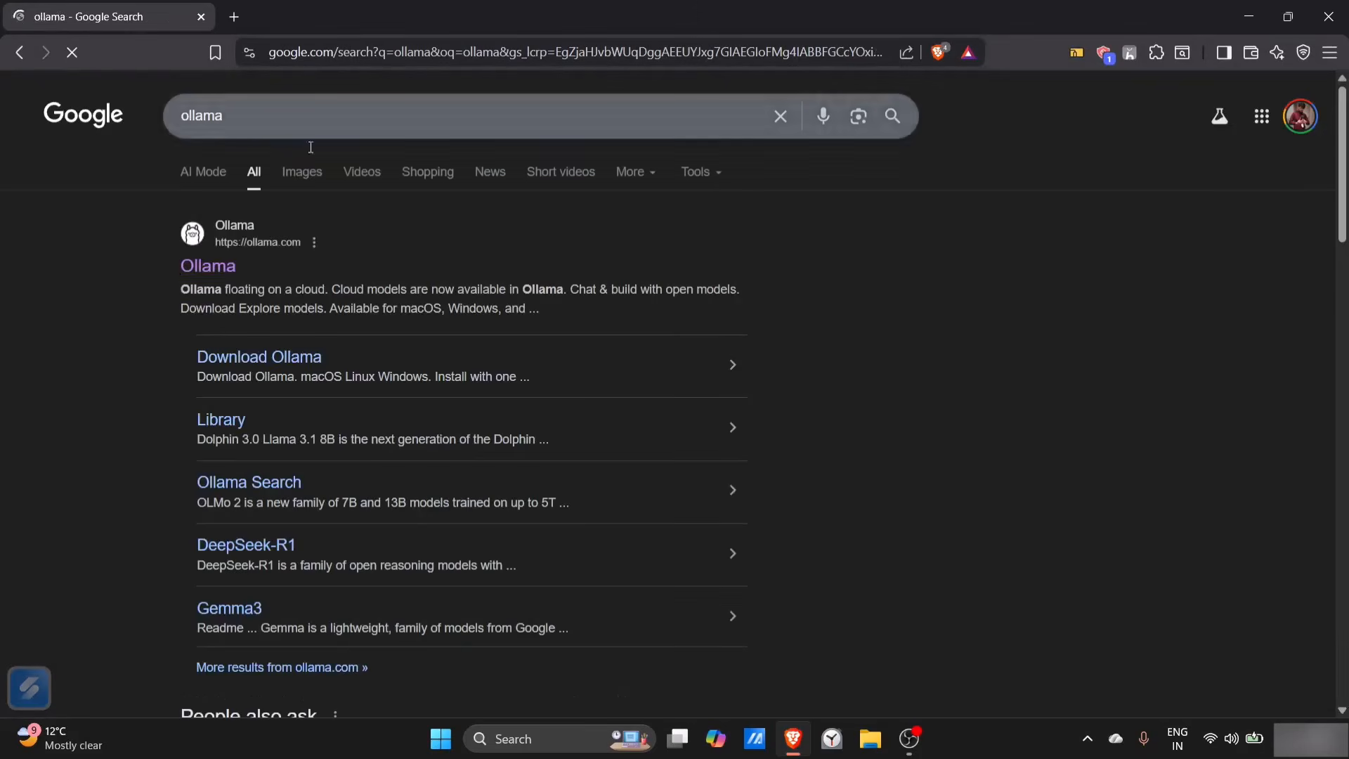
{"action": "left_click", "coordinate": [226, 267]}
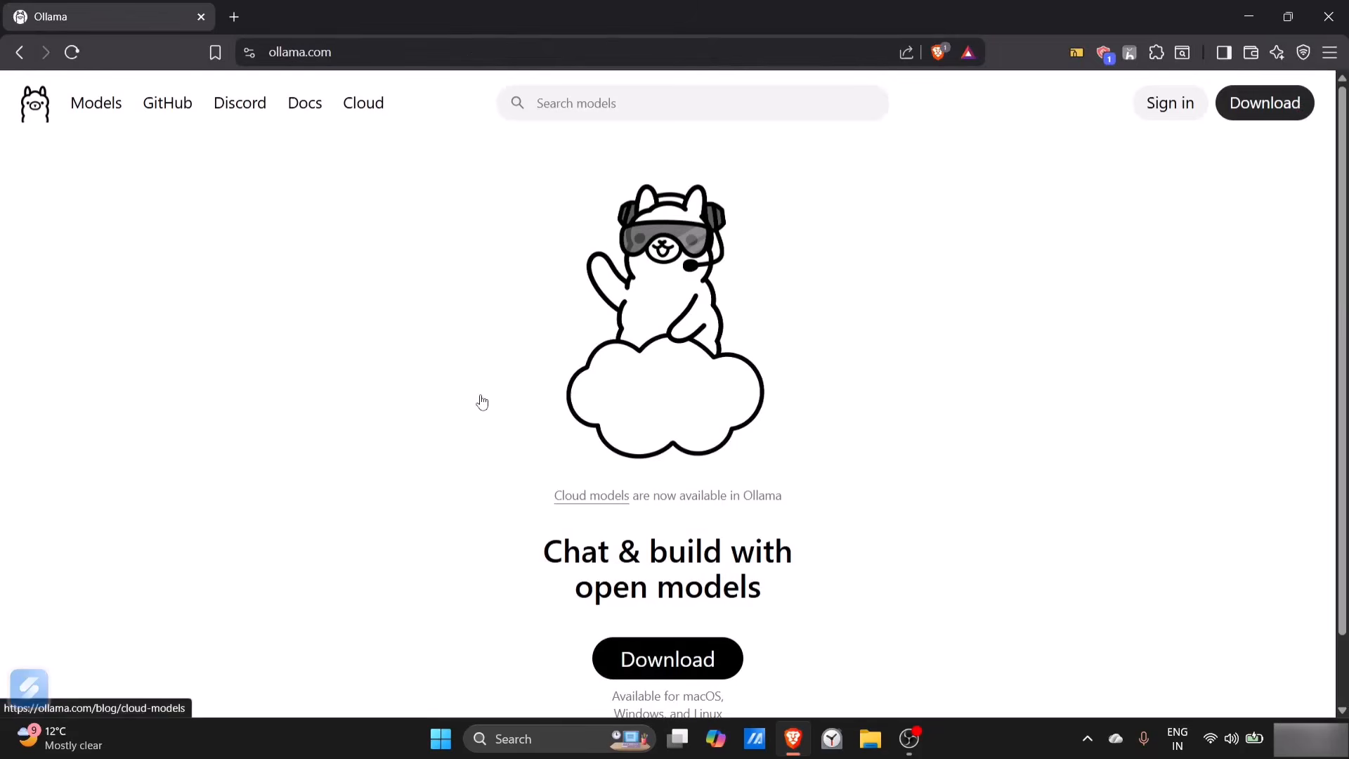
Download the Windows version of the Ollama installer and check its progress in the recent download history
{"action": "scroll", "coordinate": [479, 401], "scroll_direction": "down", "scroll_amount": 1}
{"action": "left_click", "coordinate": [655, 585]}
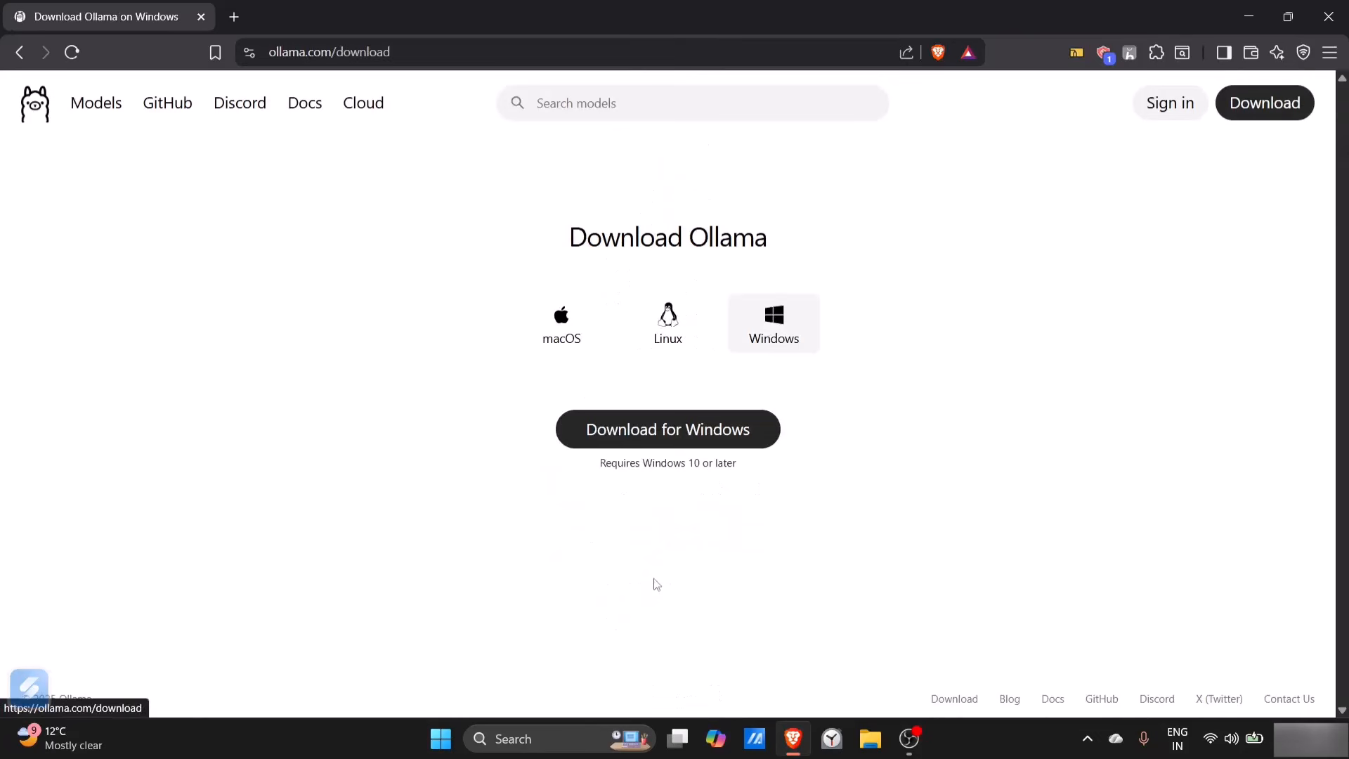
{"action": "left_click", "coordinate": [776, 338]}
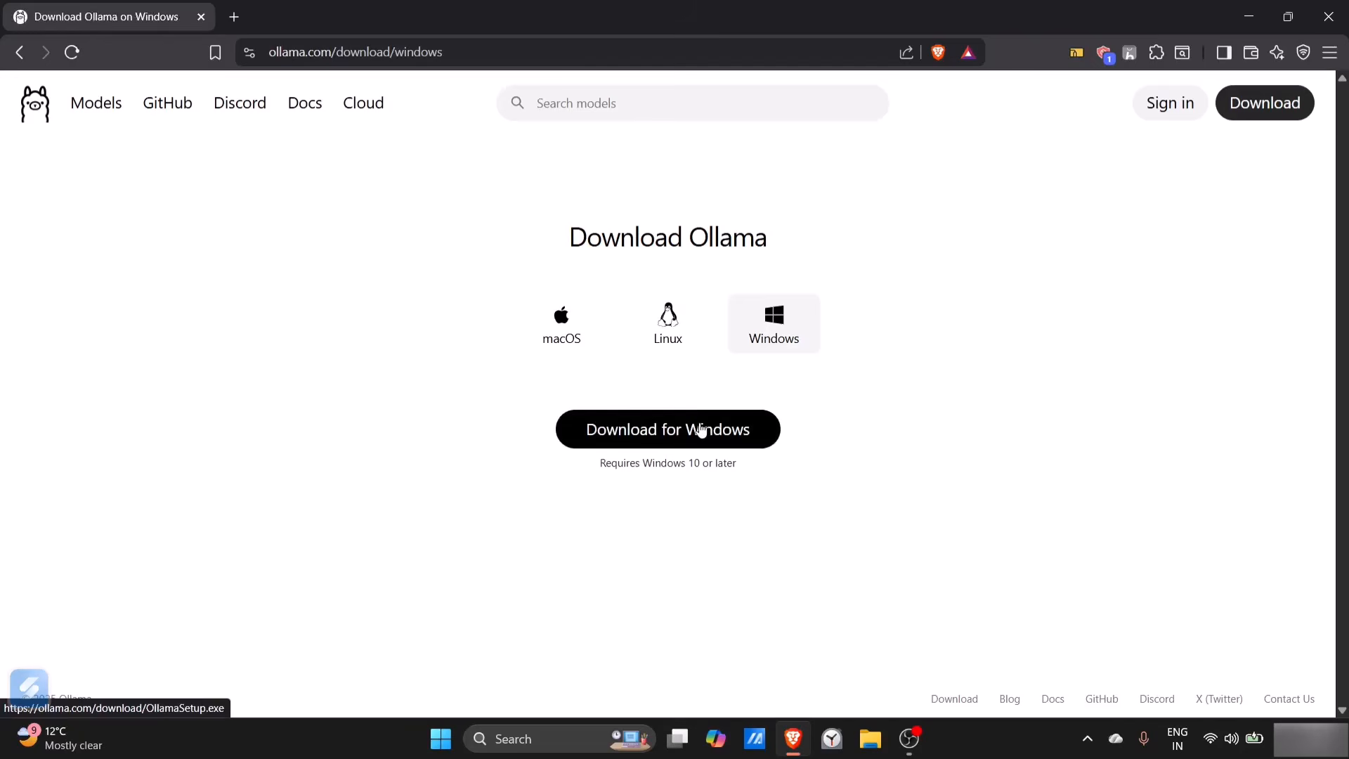
{"action": "left_click", "coordinate": [655, 430]}
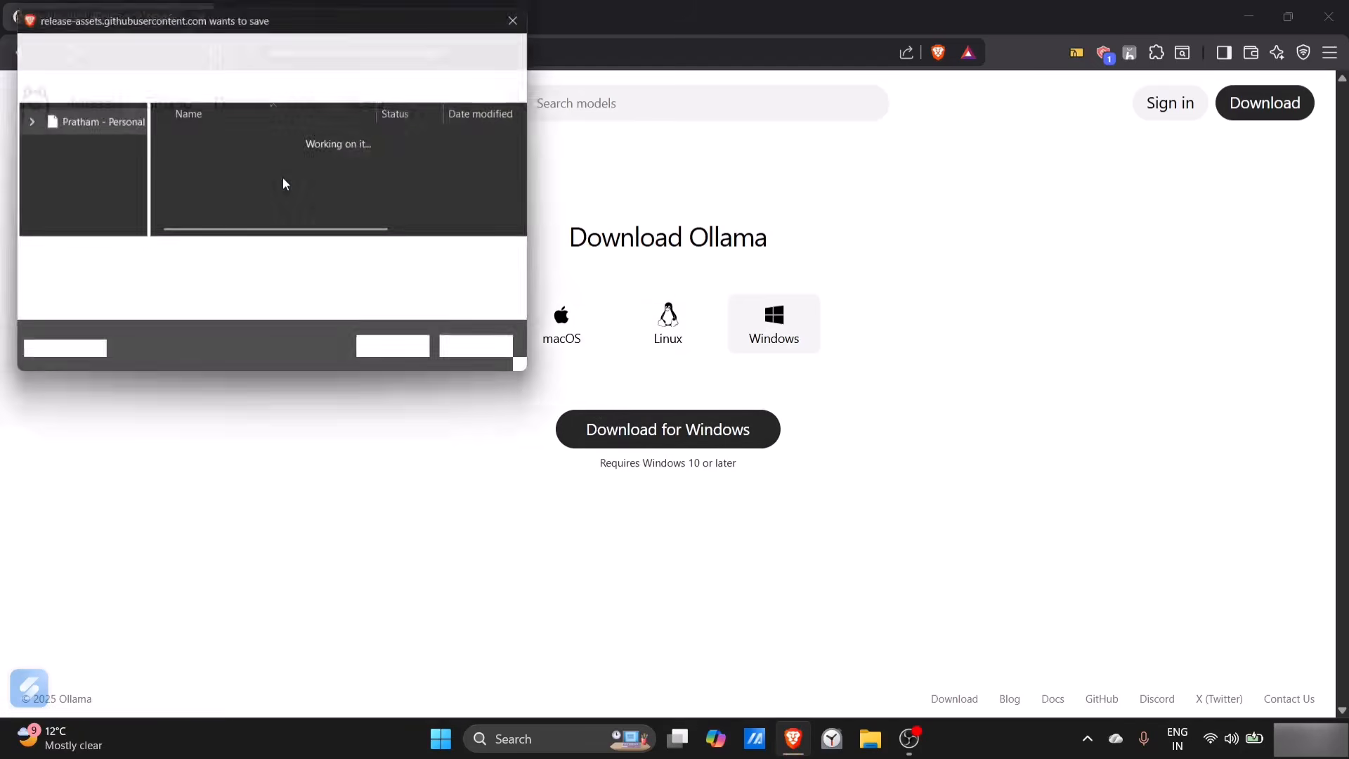
{"action": "key", "text": "Escape"}
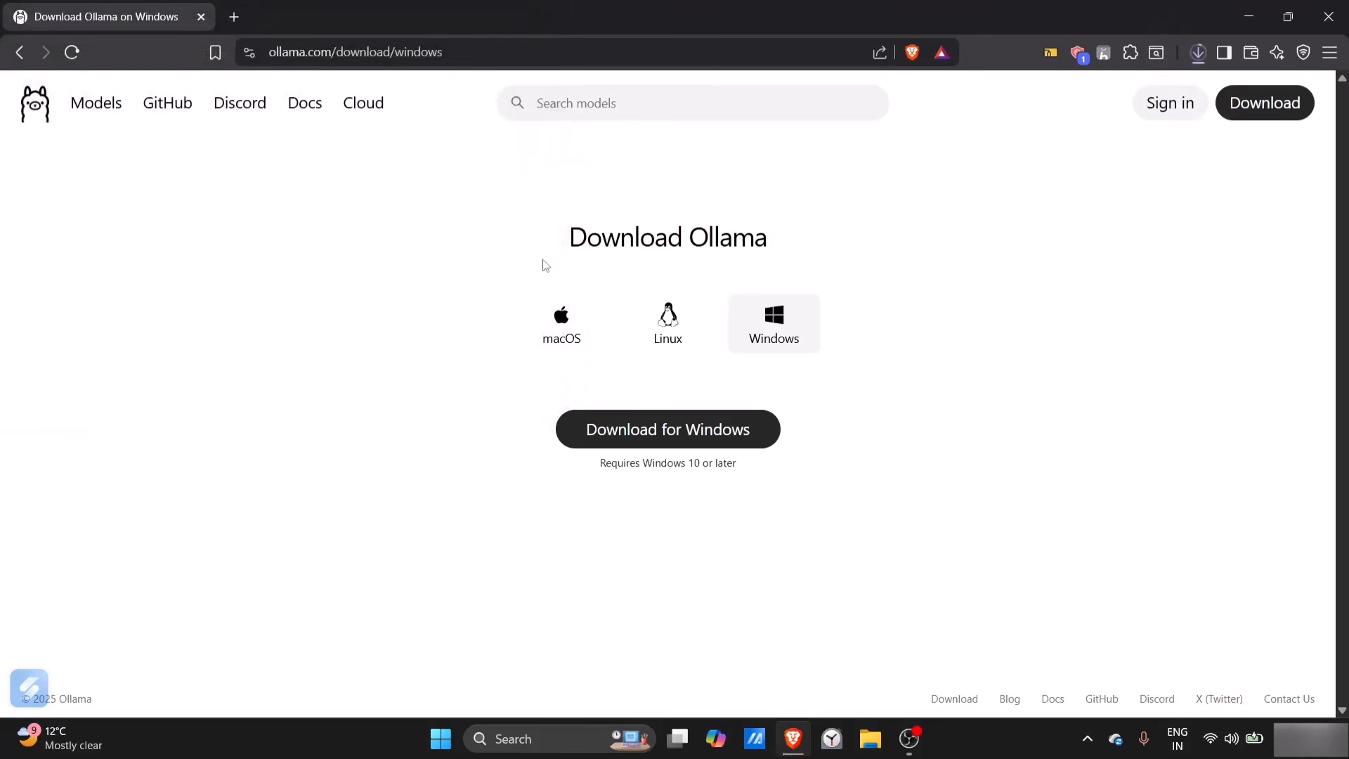
{"action": "left_click", "coordinate": [1198, 52]}
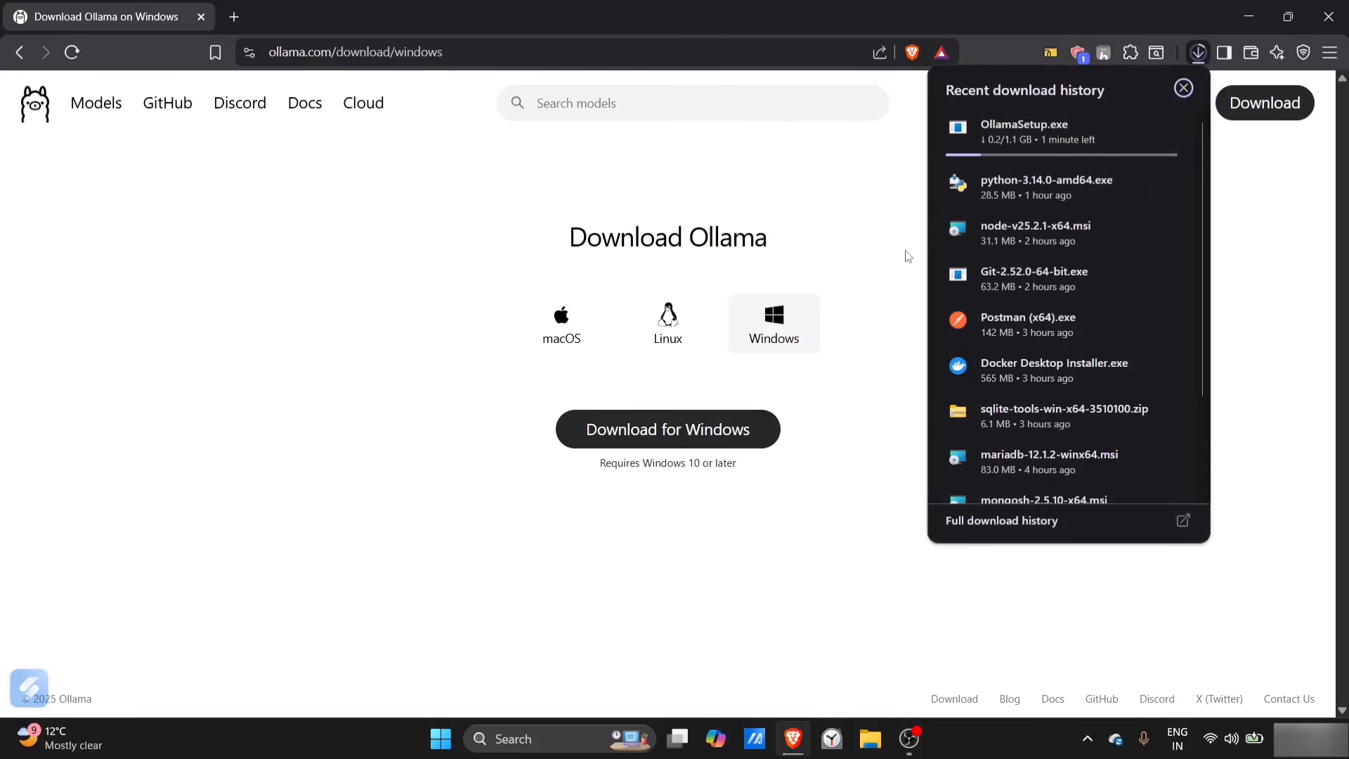
{"action": "left_click", "coordinate": [882, 189]}
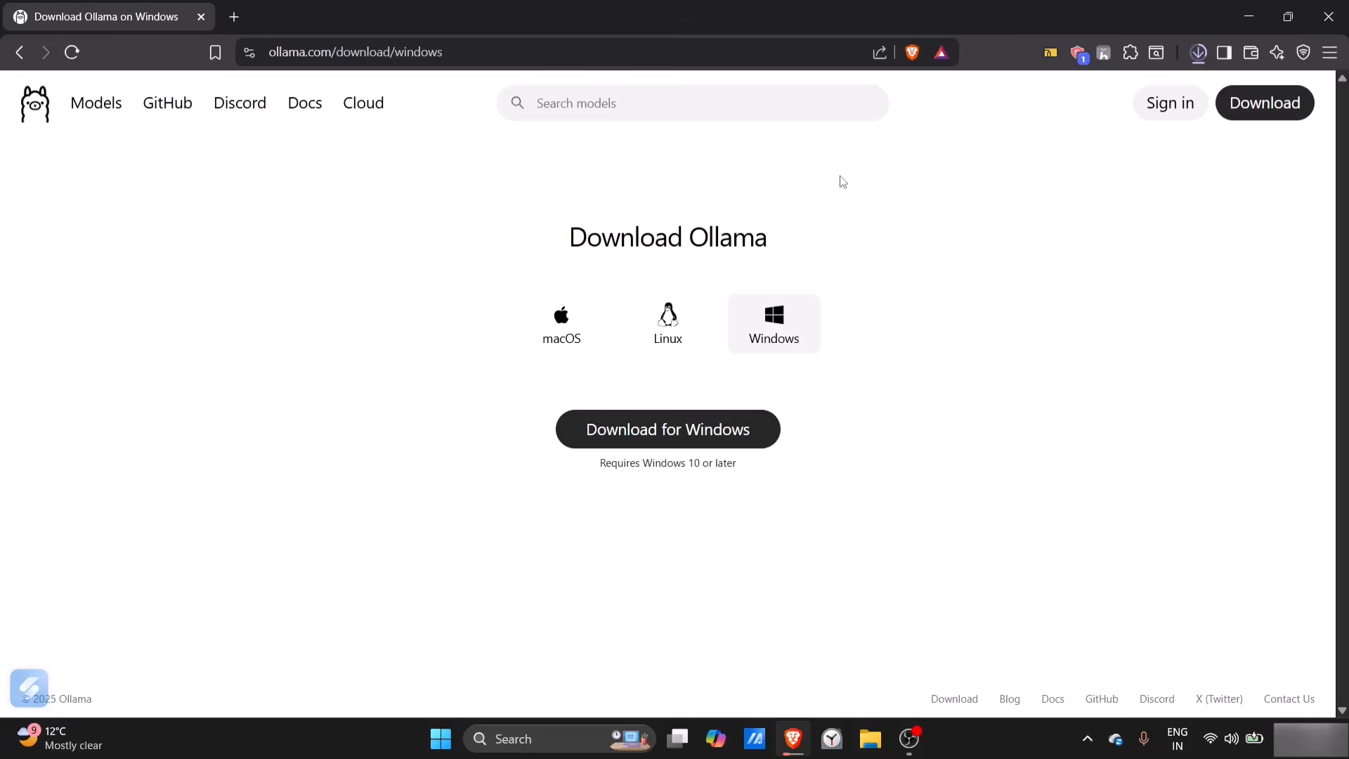
Search for "github ollama" in a new browser tab and open the ollama/ollama GitHub repository
{"action": "left_click", "coordinate": [245, 21]}
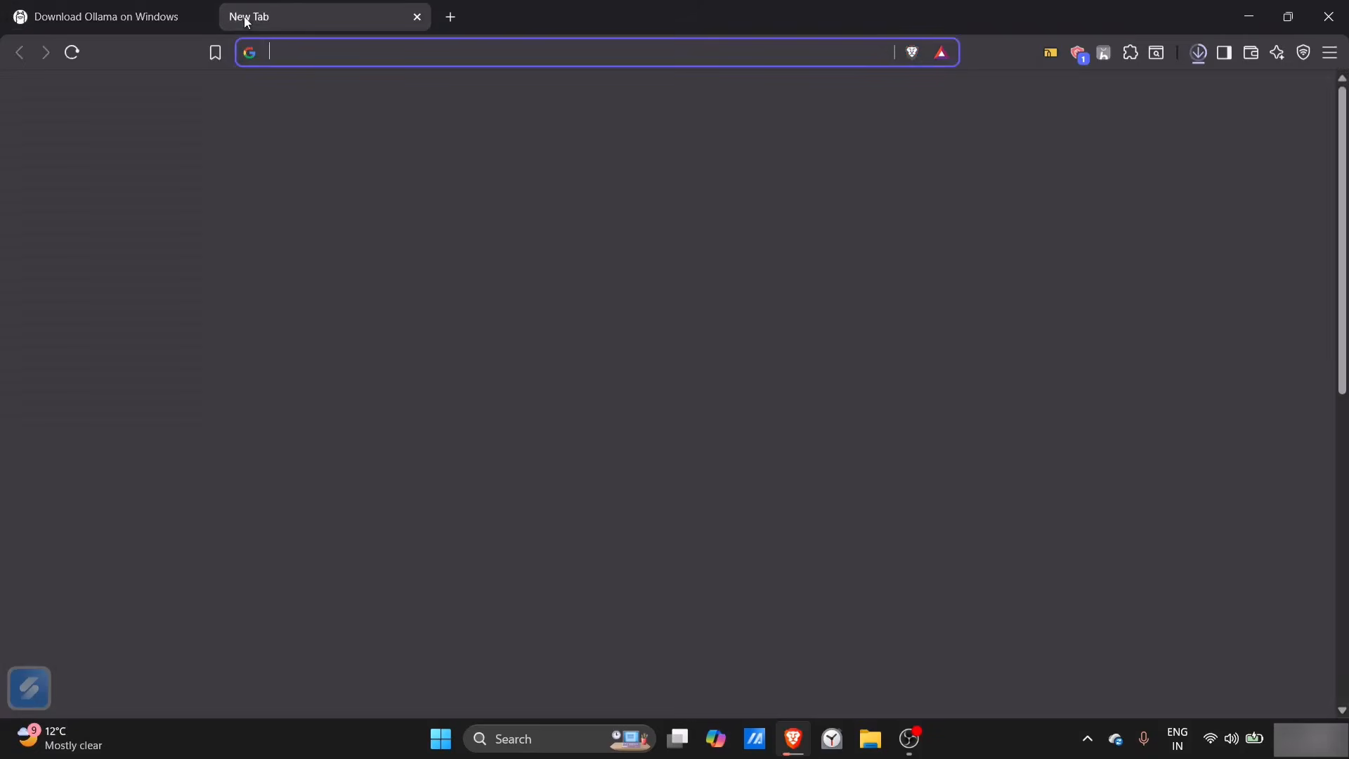
{"action": "type", "text": "gothub"}
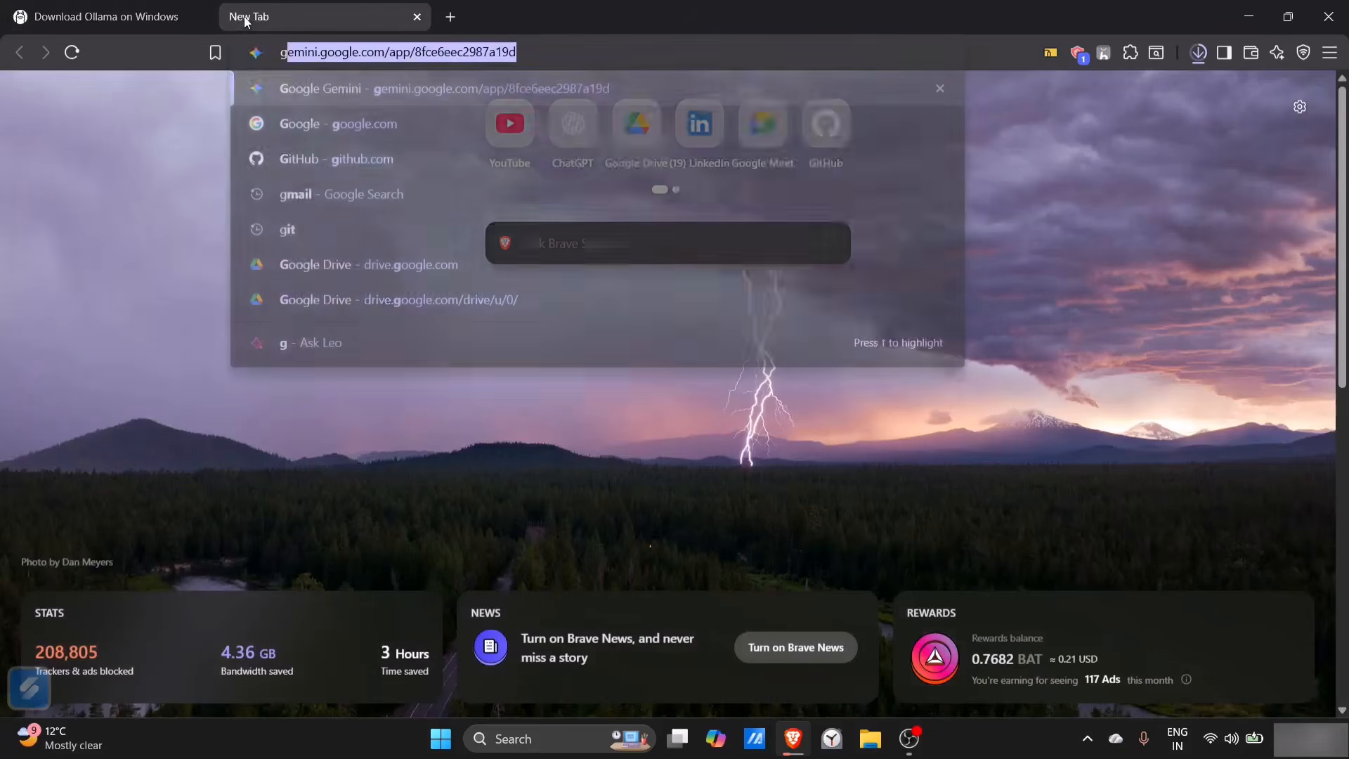
{"action": "key", "text": "BackSpace"}
{"action": "key", "text": "BackSpace"}
{"action": "key", "text": "BackSpace"}
{"action": "key", "text": "BackSpace"}
{"action": "key", "text": "BackSpace"}
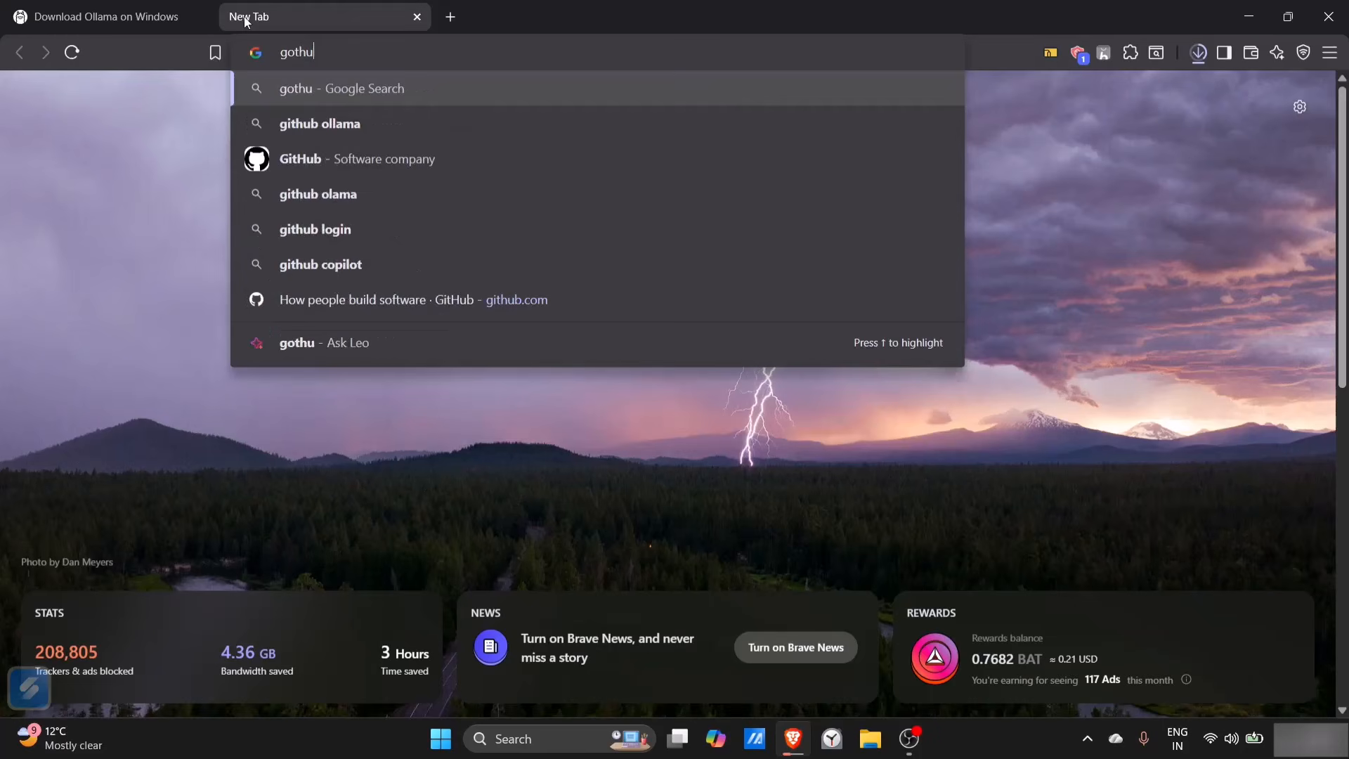
{"action": "type", "text": "ithub "}
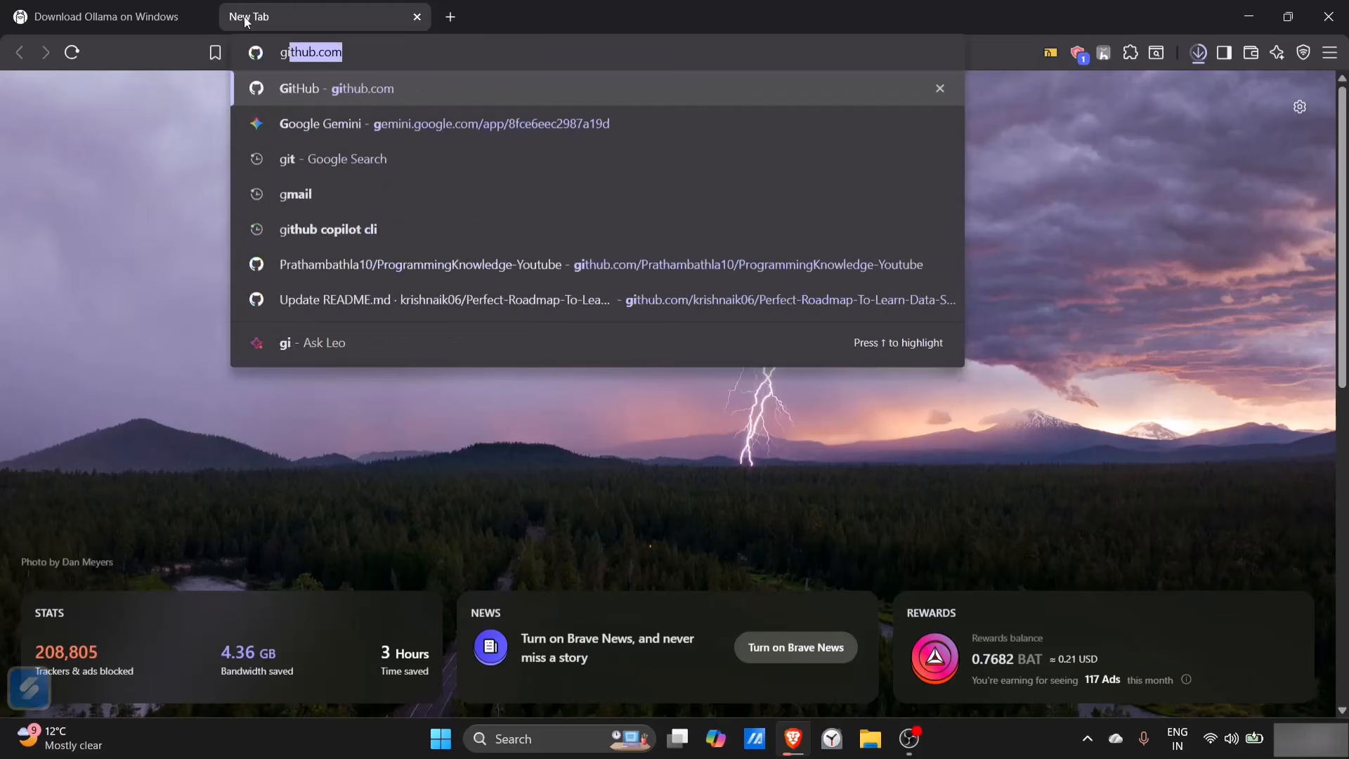
{"action": "type", "text": "oll"}
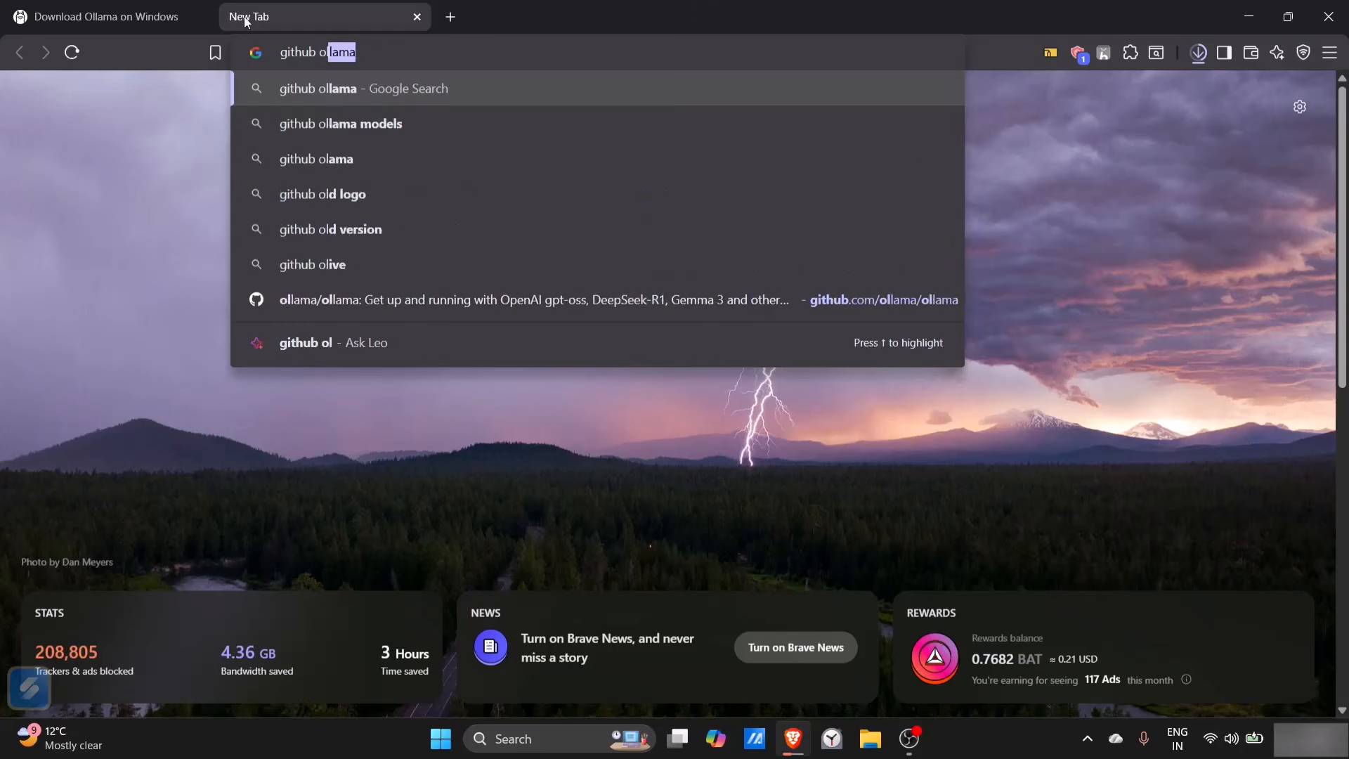
{"action": "type", "text": "ama"}
{"action": "key", "text": "Return"}
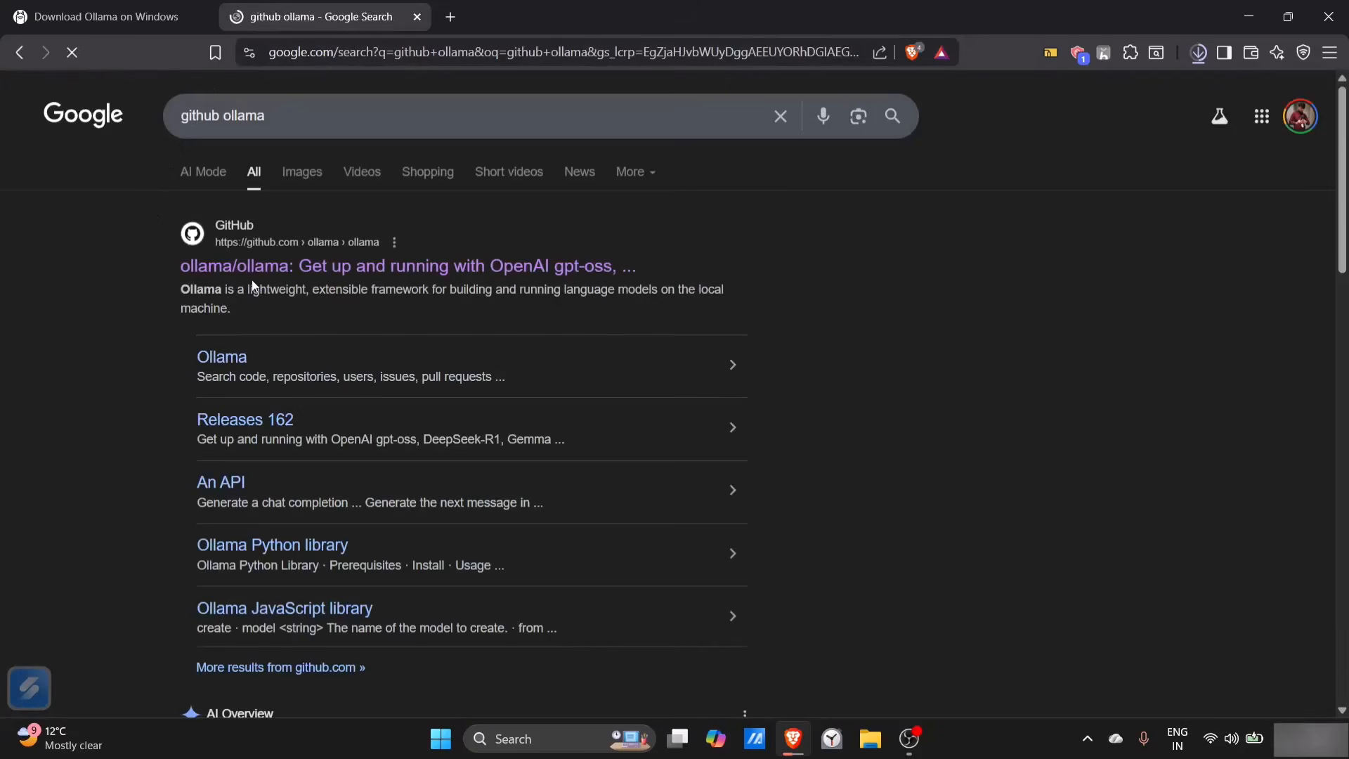
{"action": "left_click", "coordinate": [249, 269]}
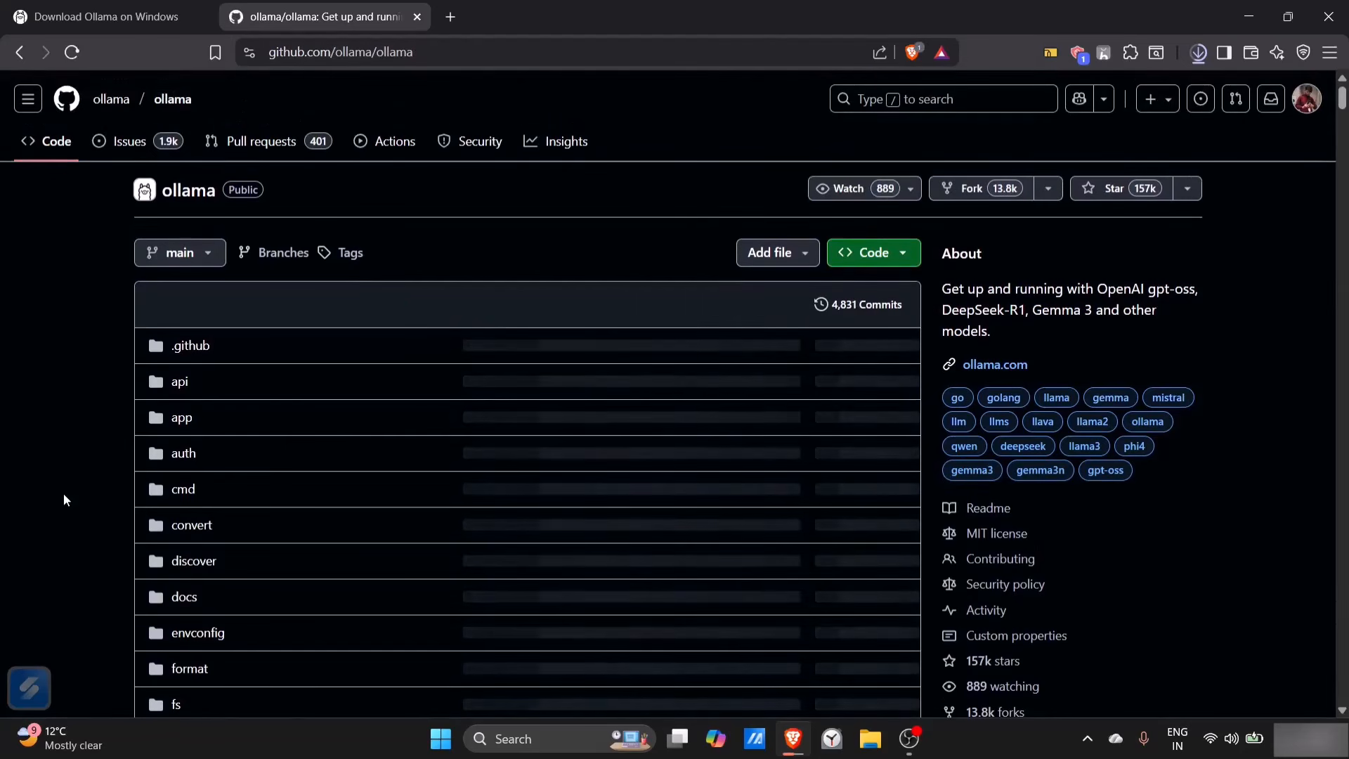
Examine the repository README's installation options for macOS, Windows, Linux and Docker
{"action": "scroll", "coordinate": [63, 493], "scroll_direction": "down", "scroll_amount": 3}
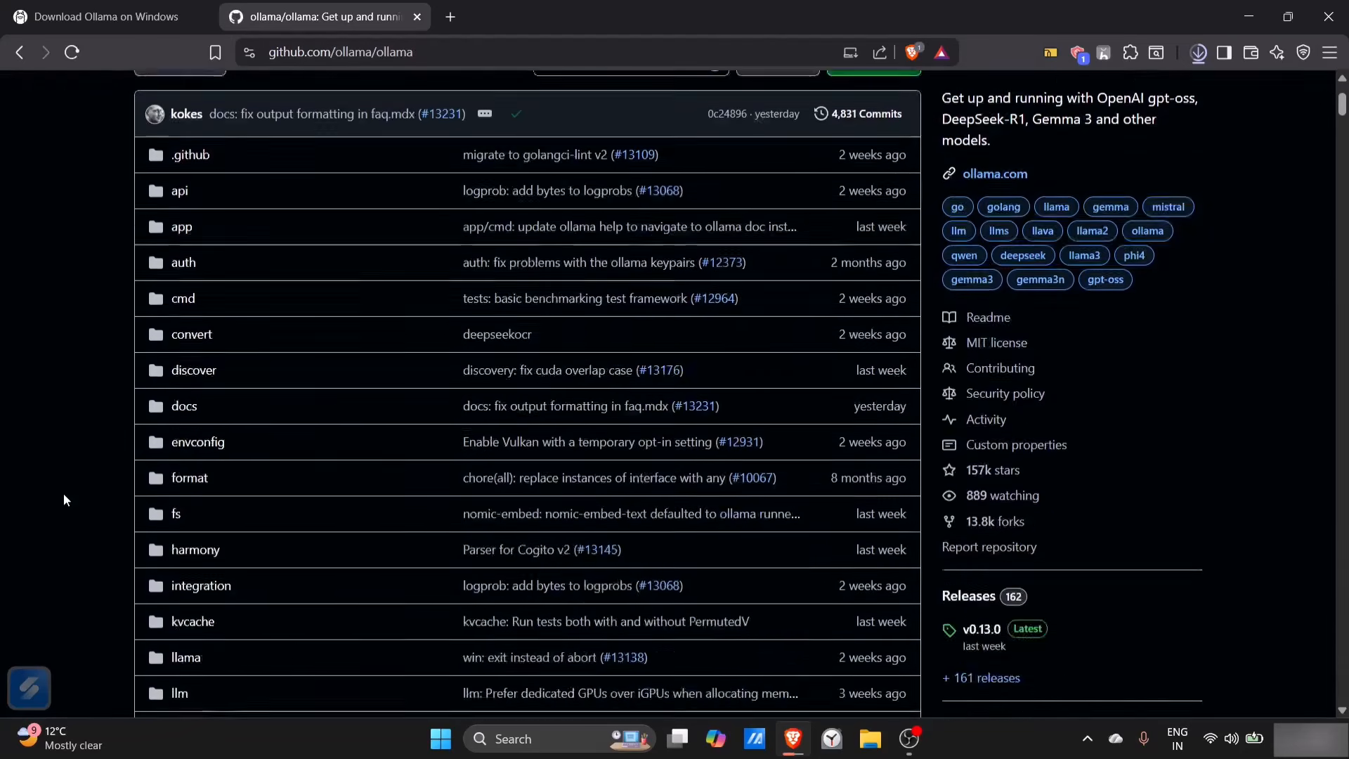
{"action": "scroll", "coordinate": [64, 495], "scroll_direction": "down", "scroll_amount": 15}
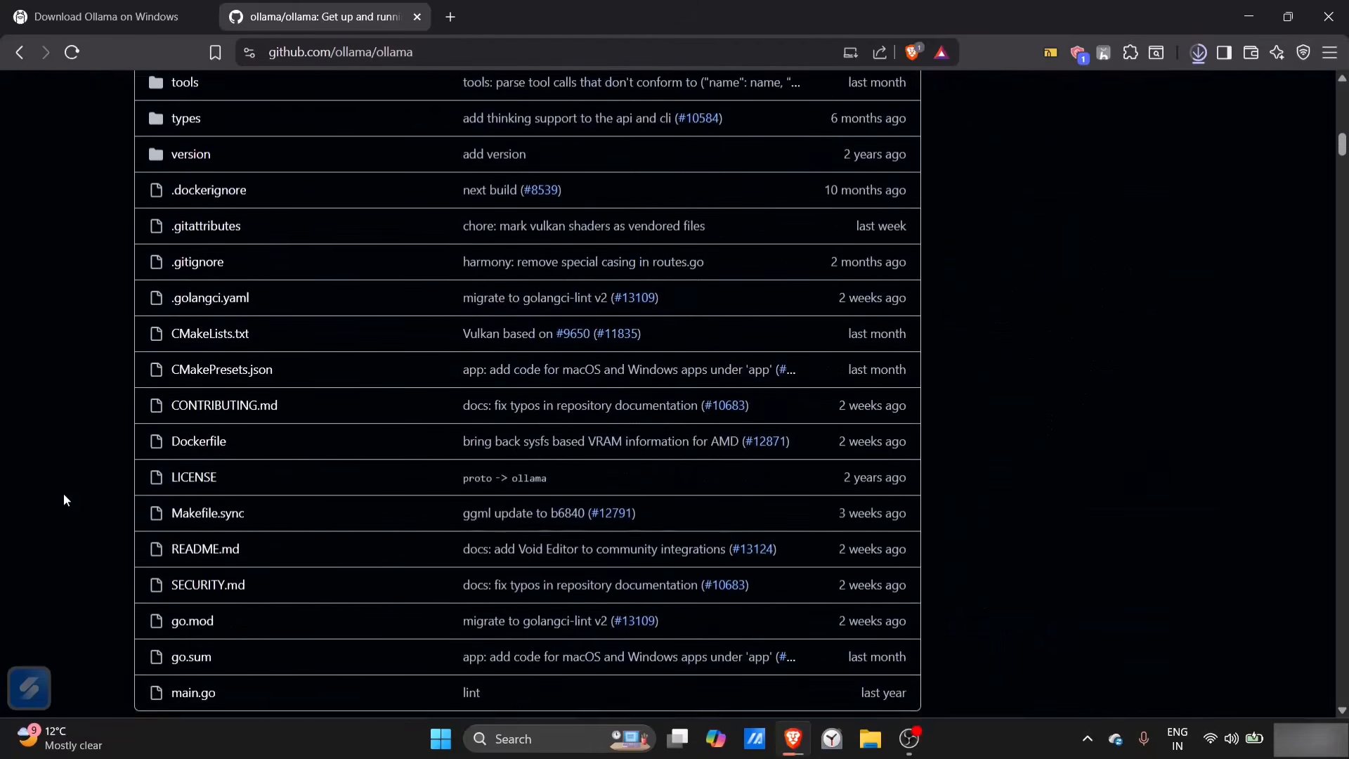
{"action": "scroll", "coordinate": [64, 500], "scroll_direction": "down", "scroll_amount": 11}
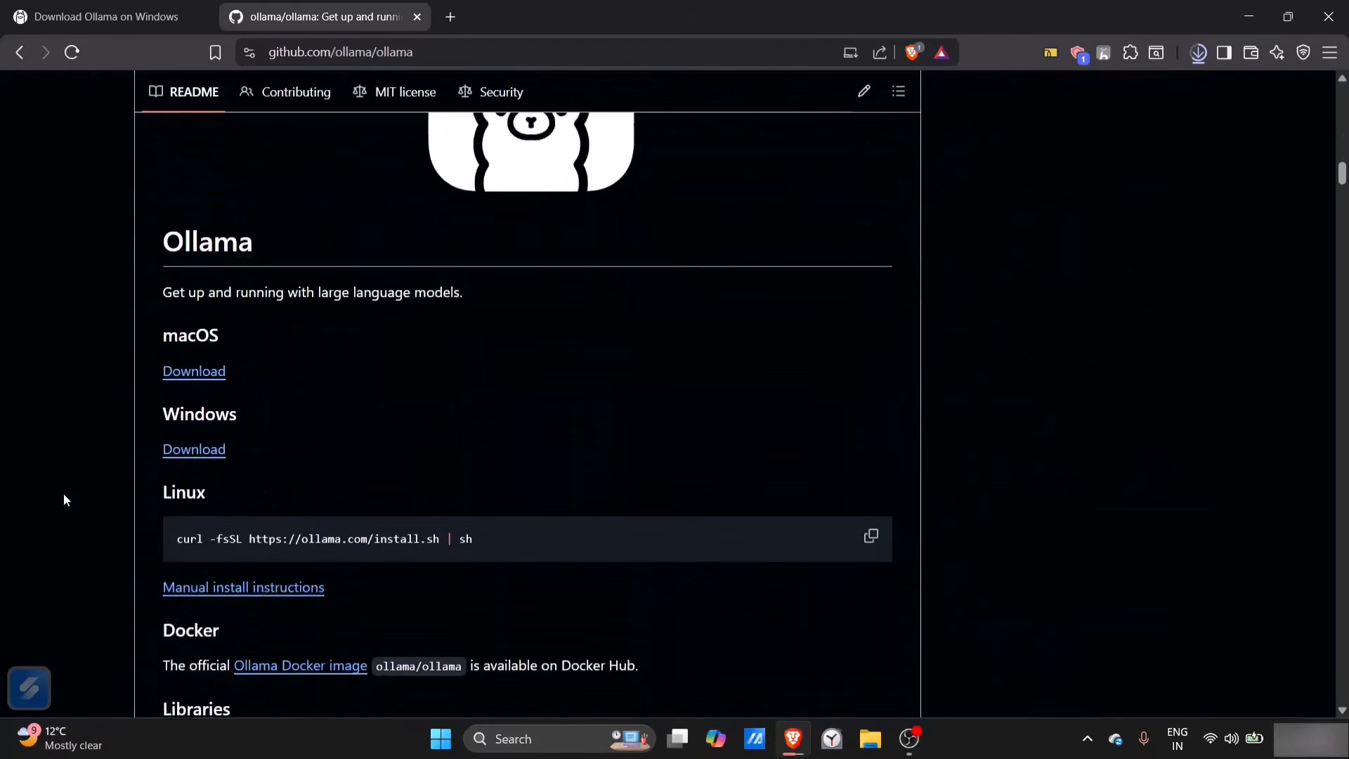
{"action": "scroll", "coordinate": [64, 500], "scroll_direction": "up", "scroll_amount": 4}
{"action": "scroll", "coordinate": [64, 500], "scroll_direction": "down", "scroll_amount": 6}
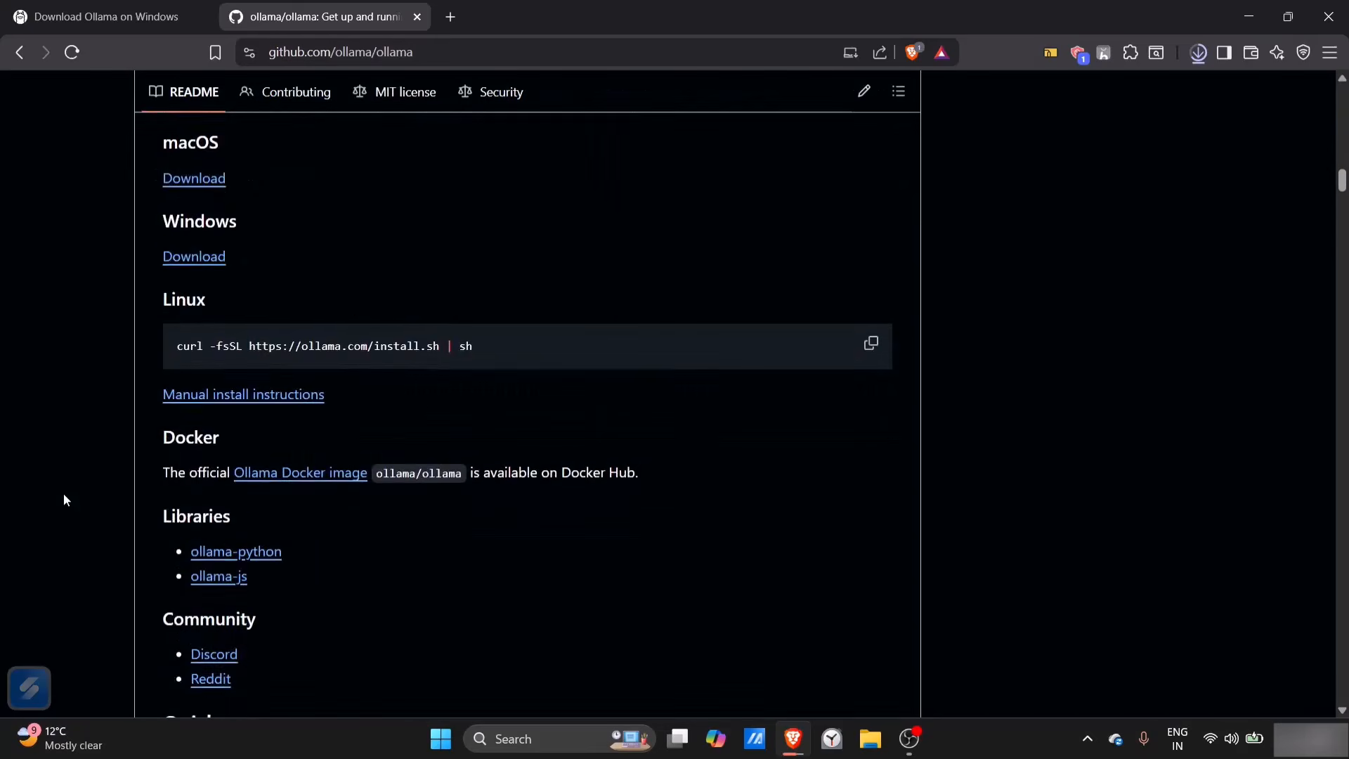
{"action": "scroll", "coordinate": [64, 497], "scroll_direction": "down", "scroll_amount": 2}
{"action": "scroll", "coordinate": [64, 497], "scroll_direction": "up", "scroll_amount": 3}
{"action": "scroll", "coordinate": [64, 497], "scroll_direction": "down", "scroll_amount": 1}
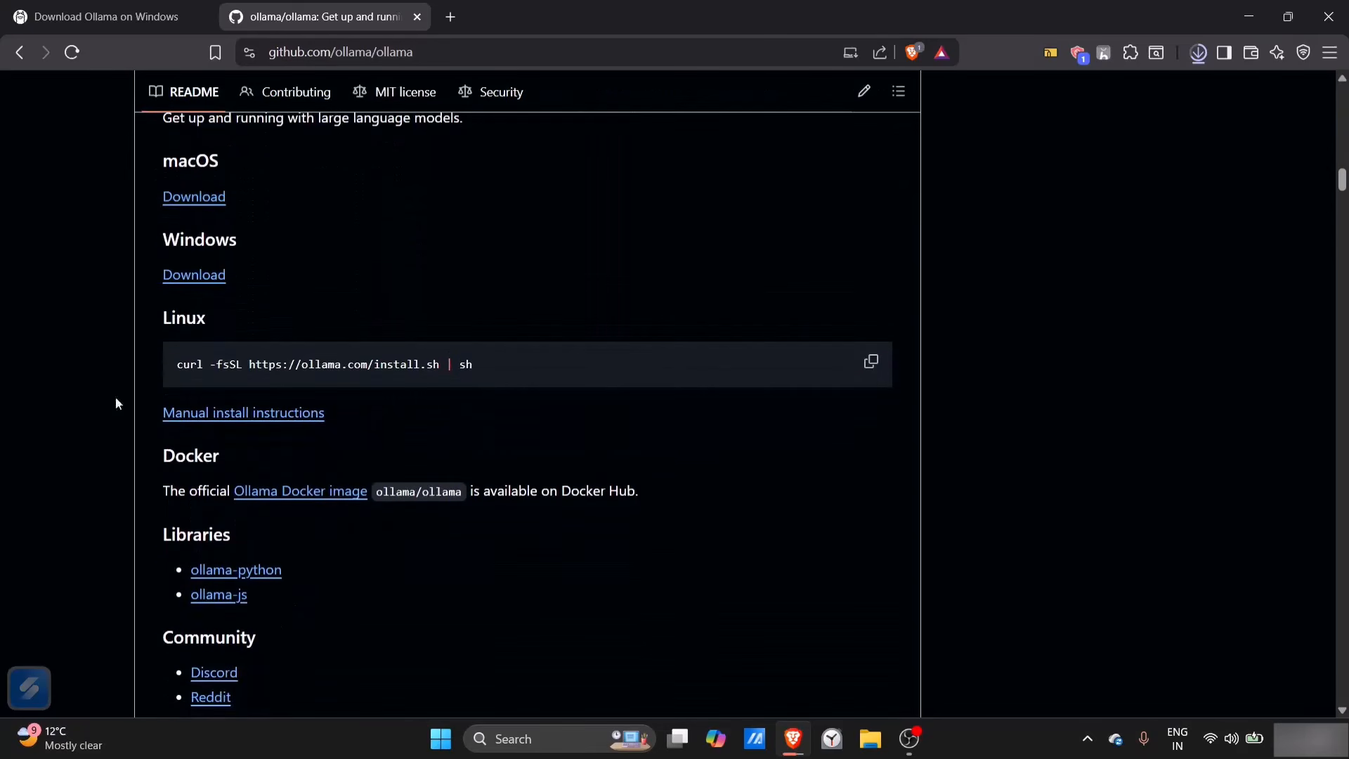
{"action": "scroll", "coordinate": [205, 350], "scroll_direction": "up", "scroll_amount": 2}
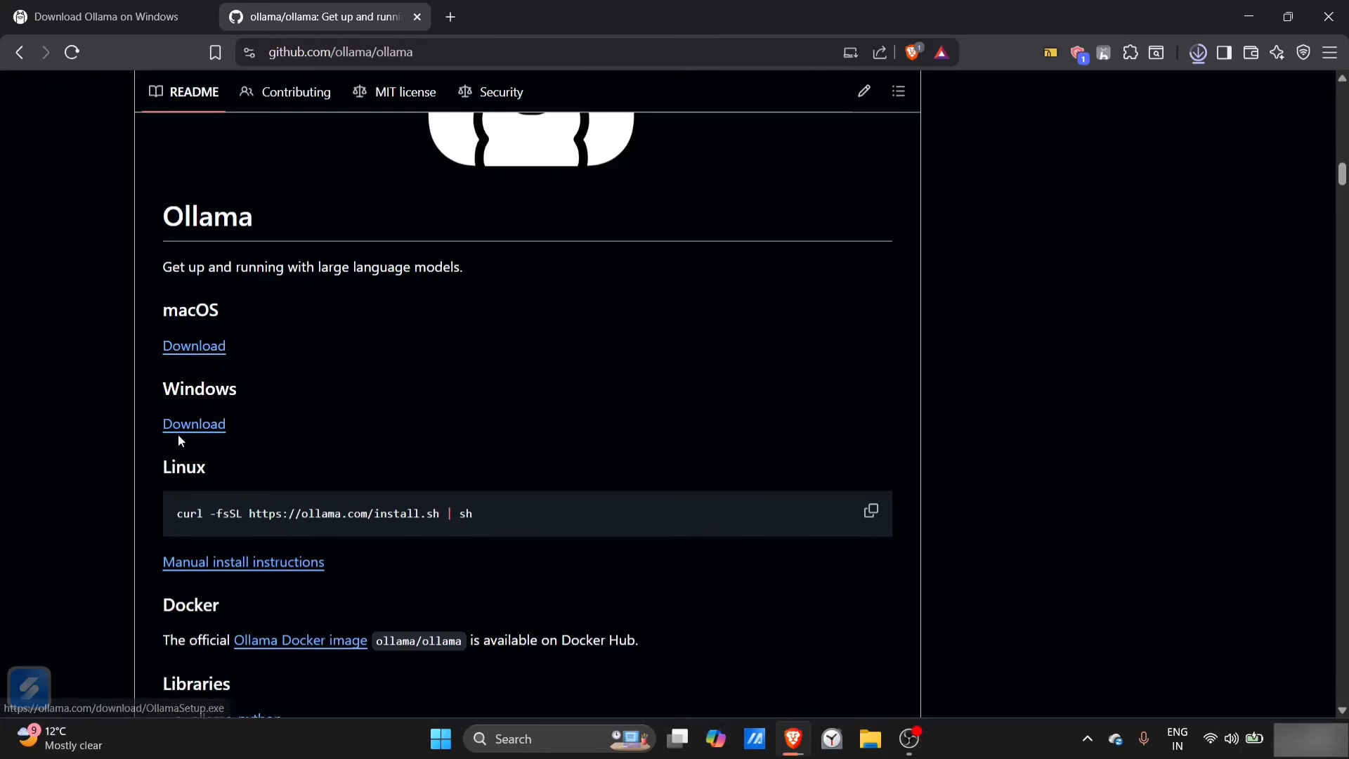
{"action": "scroll", "coordinate": [231, 430], "scroll_direction": "down", "scroll_amount": 1}
{"action": "scroll", "coordinate": [229, 428], "scroll_direction": "down", "scroll_amount": 3}
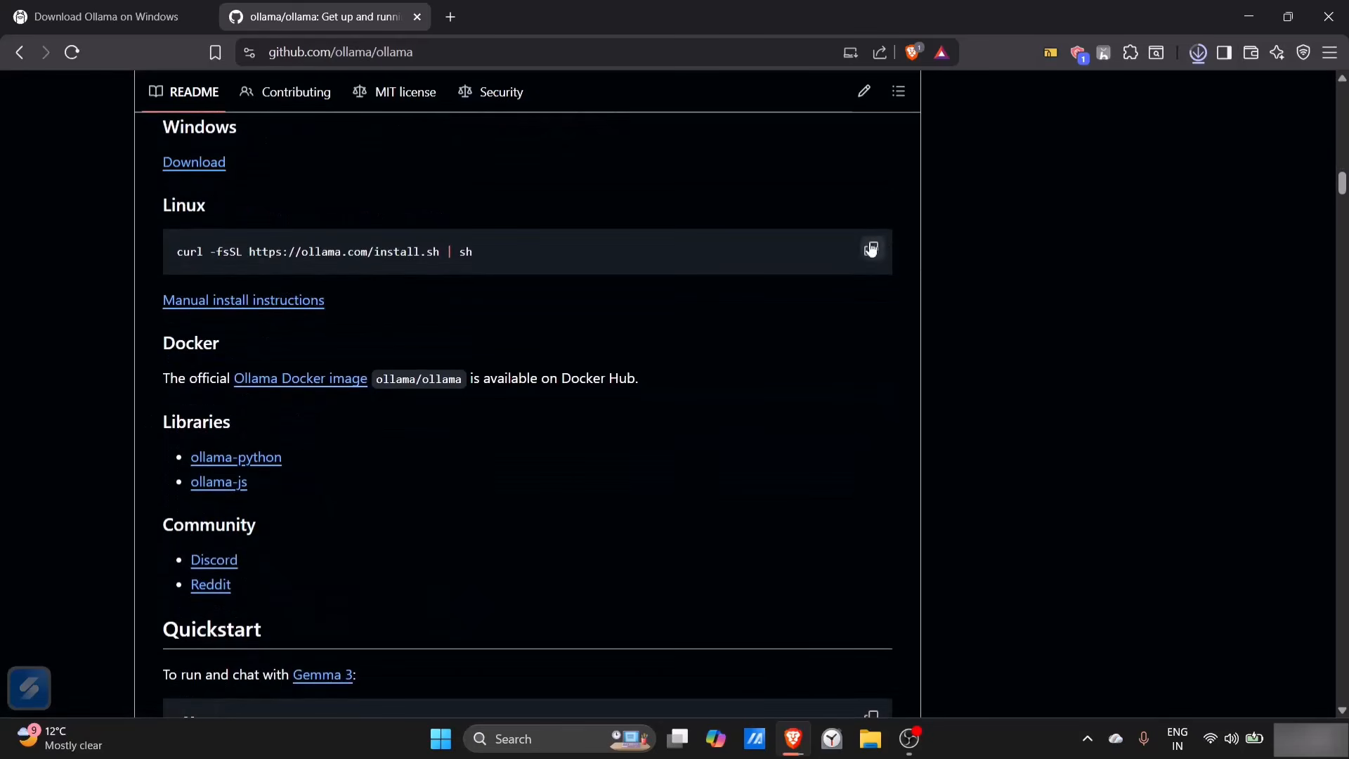
Review the README's Model library table with the example models, their parameters, sizes and run commands
{"action": "scroll", "coordinate": [554, 449], "scroll_direction": "down", "scroll_amount": 8}
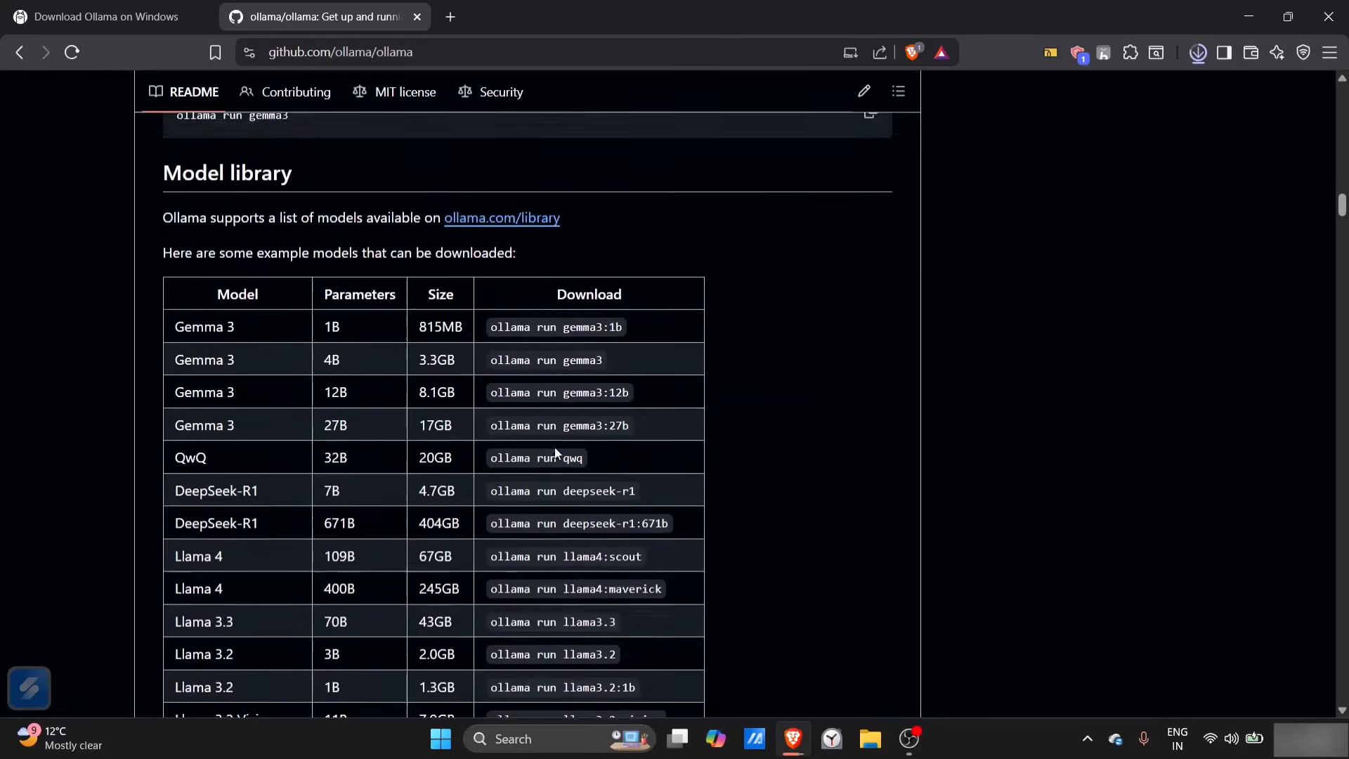
{"action": "scroll", "coordinate": [556, 451], "scroll_direction": "down", "scroll_amount": 1}
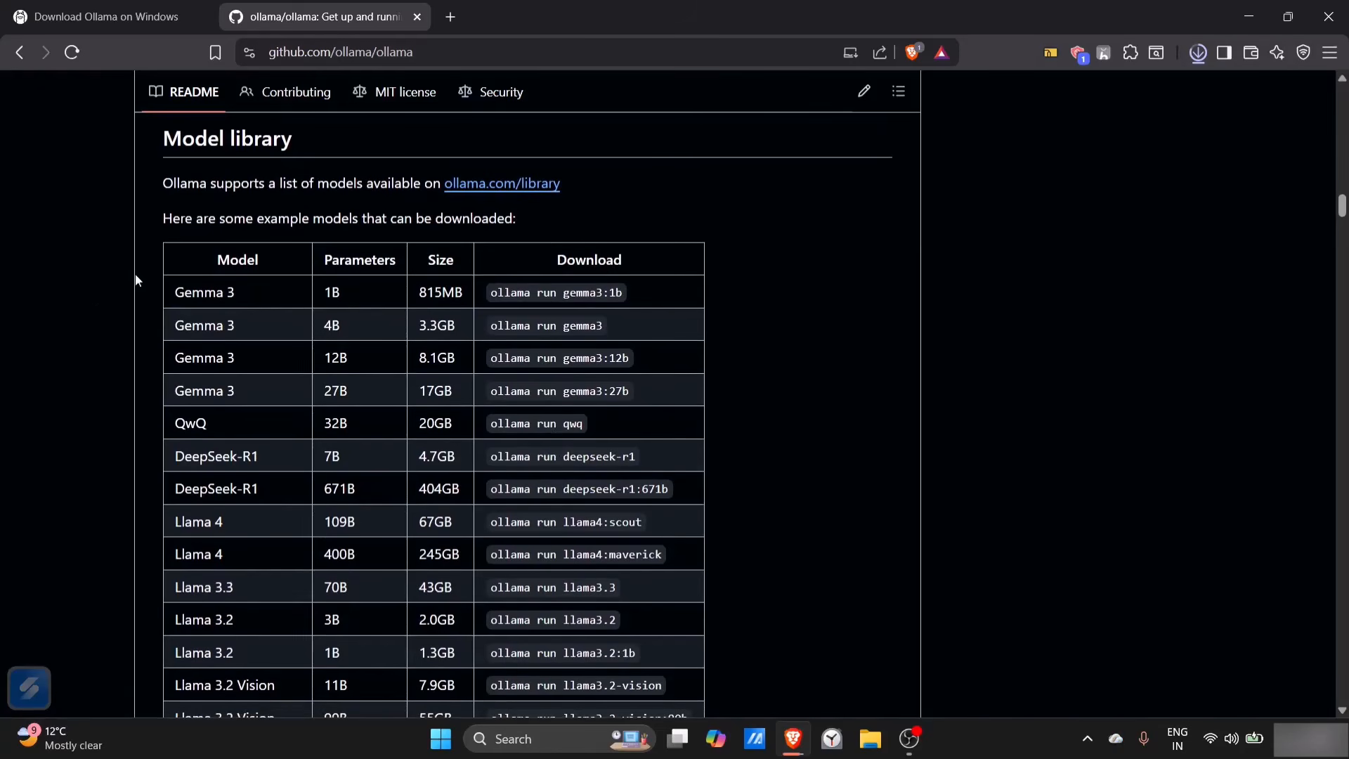
{"action": "left_click_drag", "start_coordinate": [160, 255], "coordinate": [668, 177]}
{"action": "left_click", "coordinate": [672, 163]}
{"action": "scroll", "coordinate": [673, 164], "scroll_direction": "up", "scroll_amount": 8}
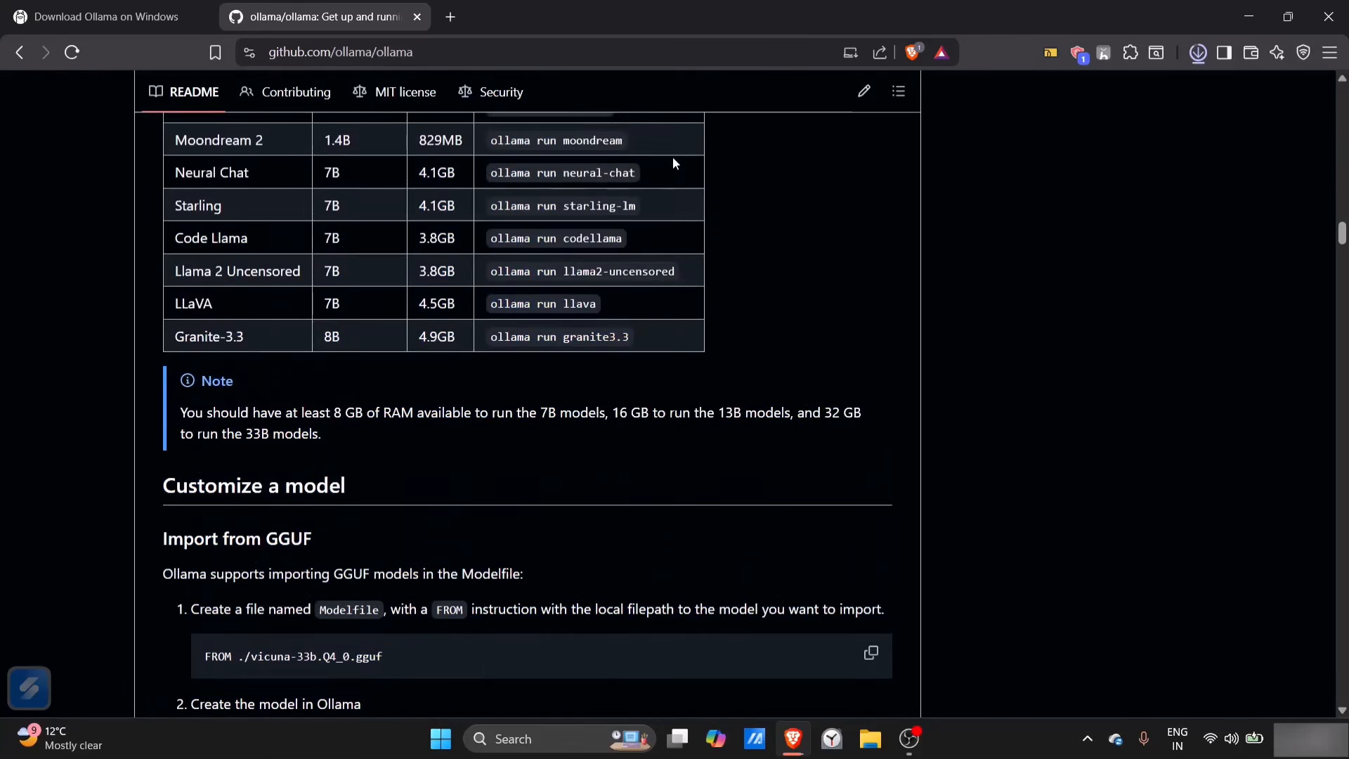
Read the RAM requirements note below the model table enlarged, highlighting the 7B models sentence and dismissing the OneDrive notification
{"action": "scroll", "coordinate": [672, 163], "scroll_direction": "down", "scroll_amount": 9}
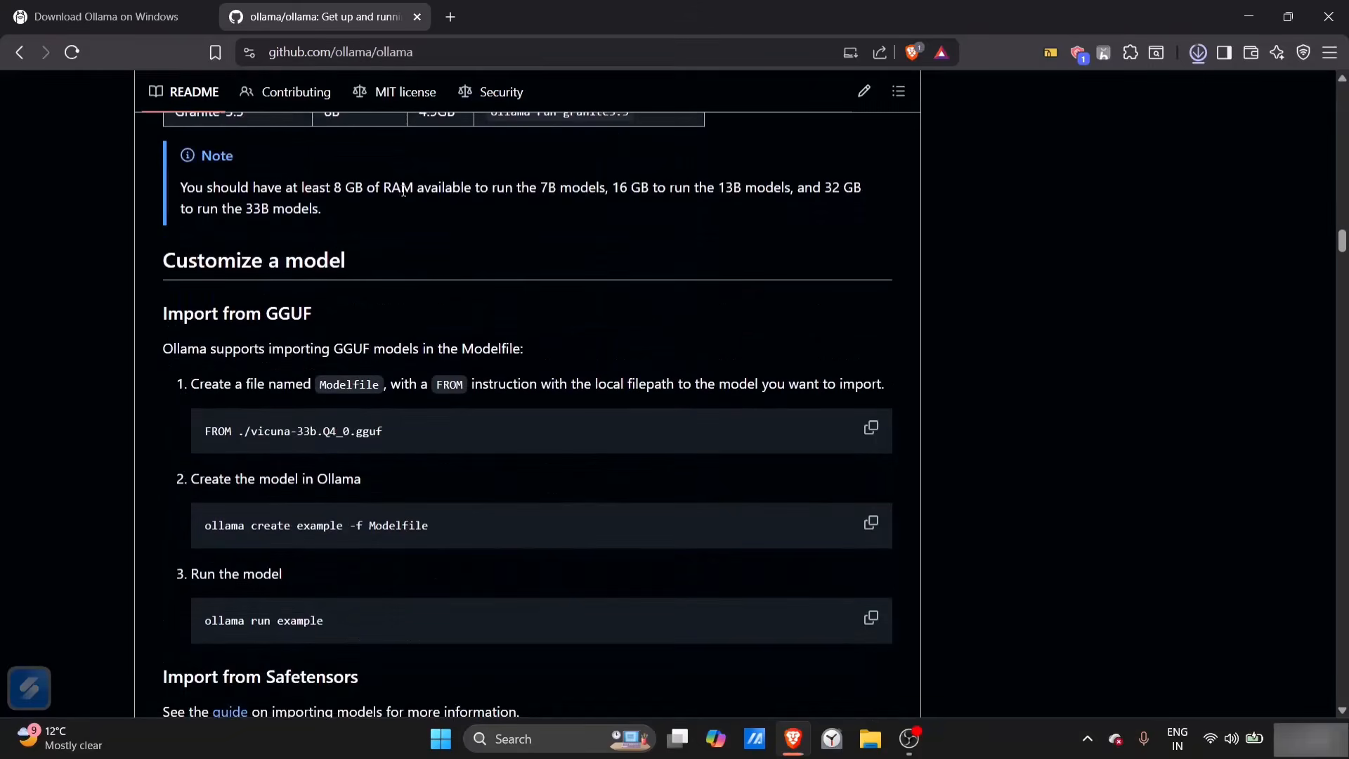
{"action": "scroll", "coordinate": [401, 189], "scroll_direction": "up", "scroll_amount": 3}
{"action": "scroll", "coordinate": [397, 189], "scroll_direction": "left", "scroll_amount": 1}
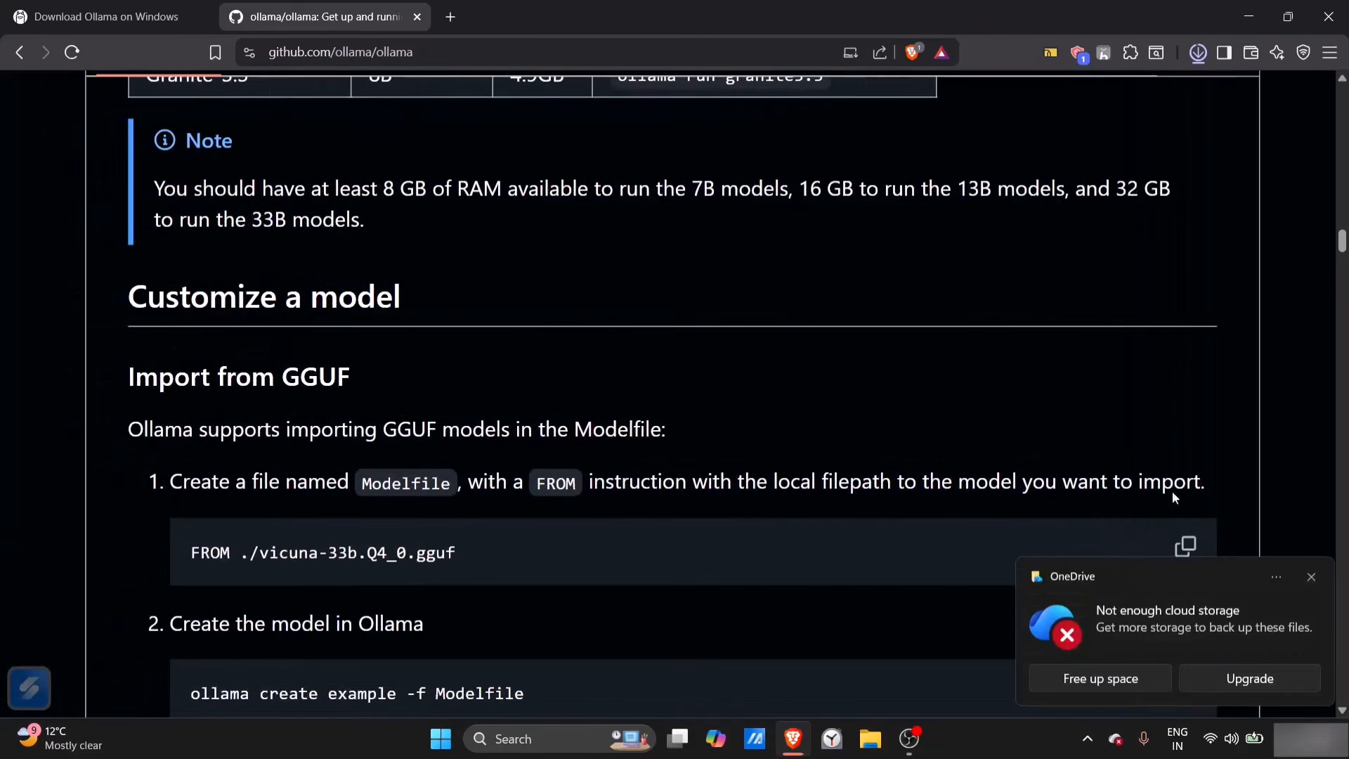
{"action": "left_click", "coordinate": [1312, 578]}
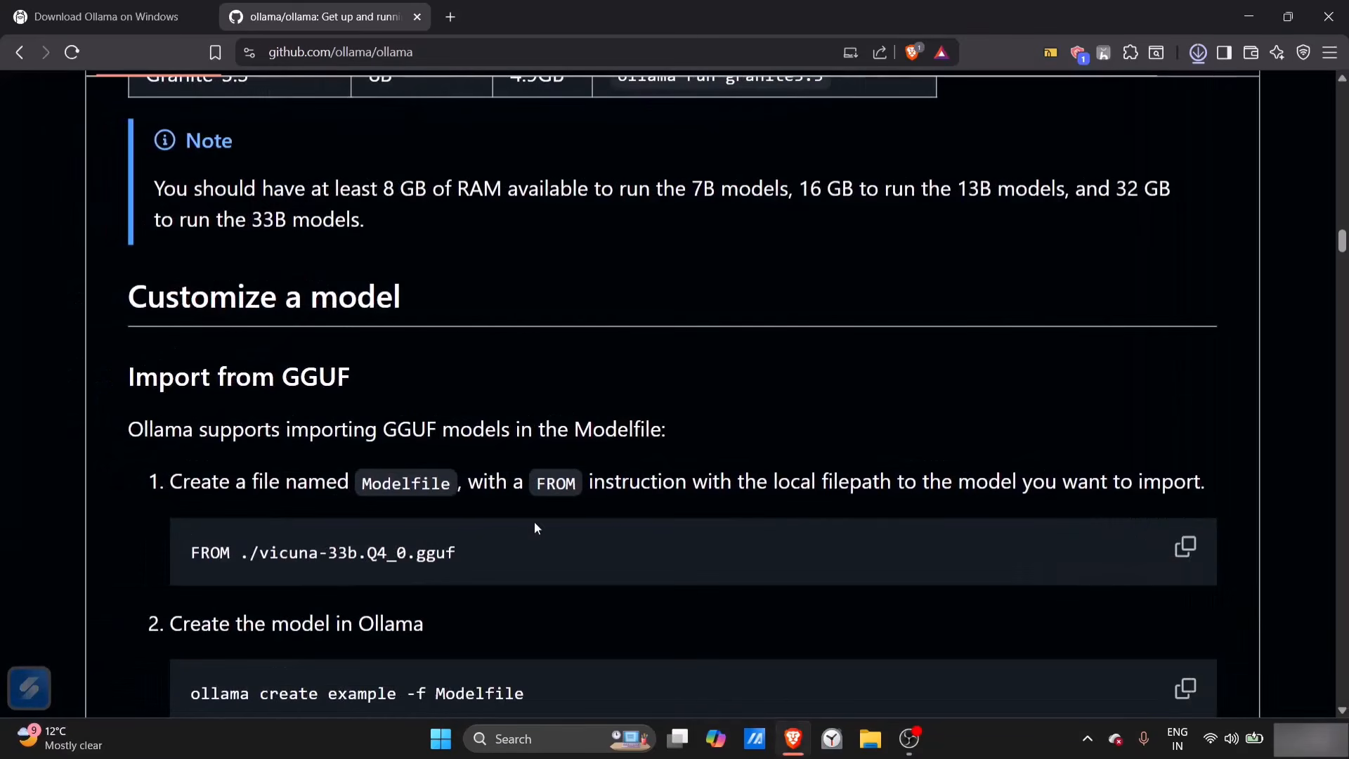
{"action": "left_click_drag", "start_coordinate": [155, 190], "coordinate": [792, 195]}
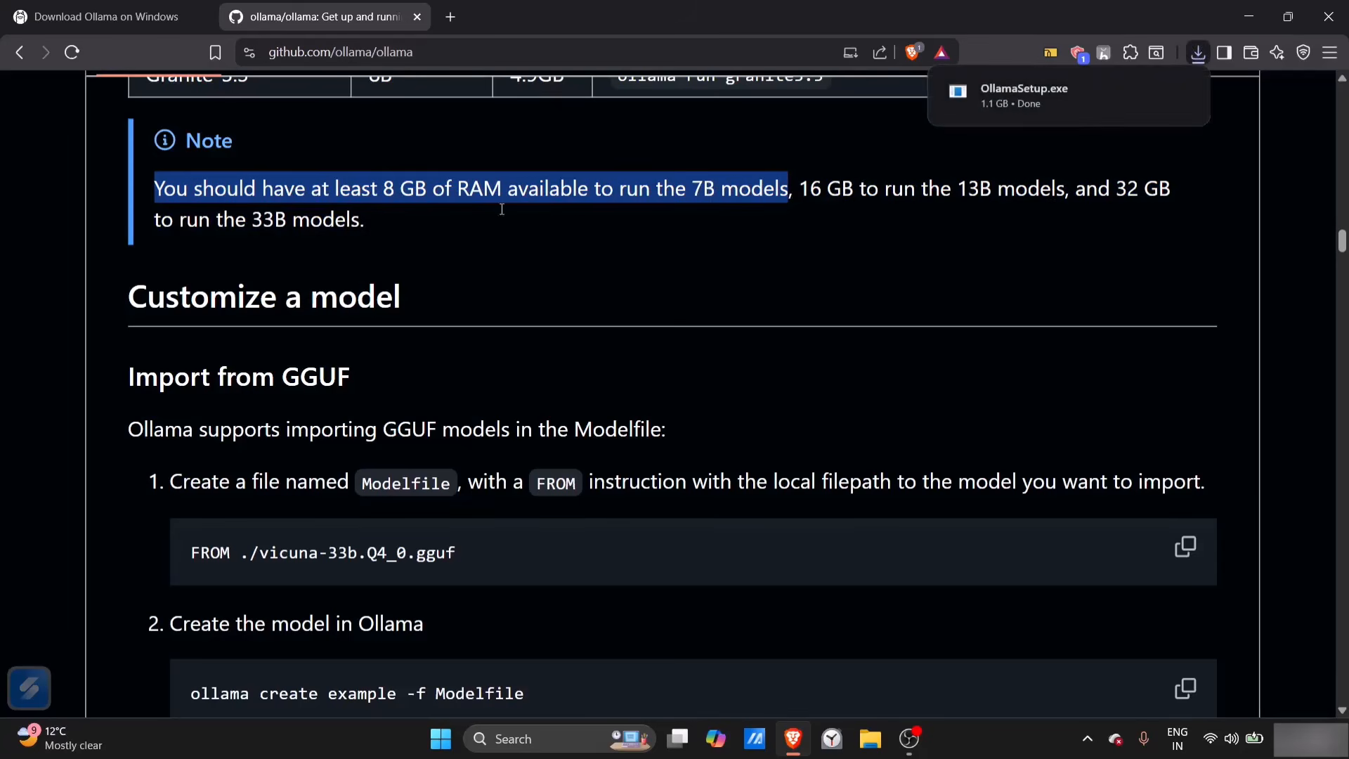
{"action": "key", "text": "ctrl+minus"}
{"action": "key", "text": "ctrl+minus"}
{"action": "key", "text": "ctrl+minus"}
{"action": "left_click", "coordinate": [316, 224]}
Highlight the run command for the 1B Gemma 3 model, "ollama run gemma3:1b", in the Model library table
{"action": "scroll", "coordinate": [315, 223], "scroll_direction": "up", "scroll_amount": 3}
{"action": "scroll", "coordinate": [314, 222], "scroll_direction": "up", "scroll_amount": 10}
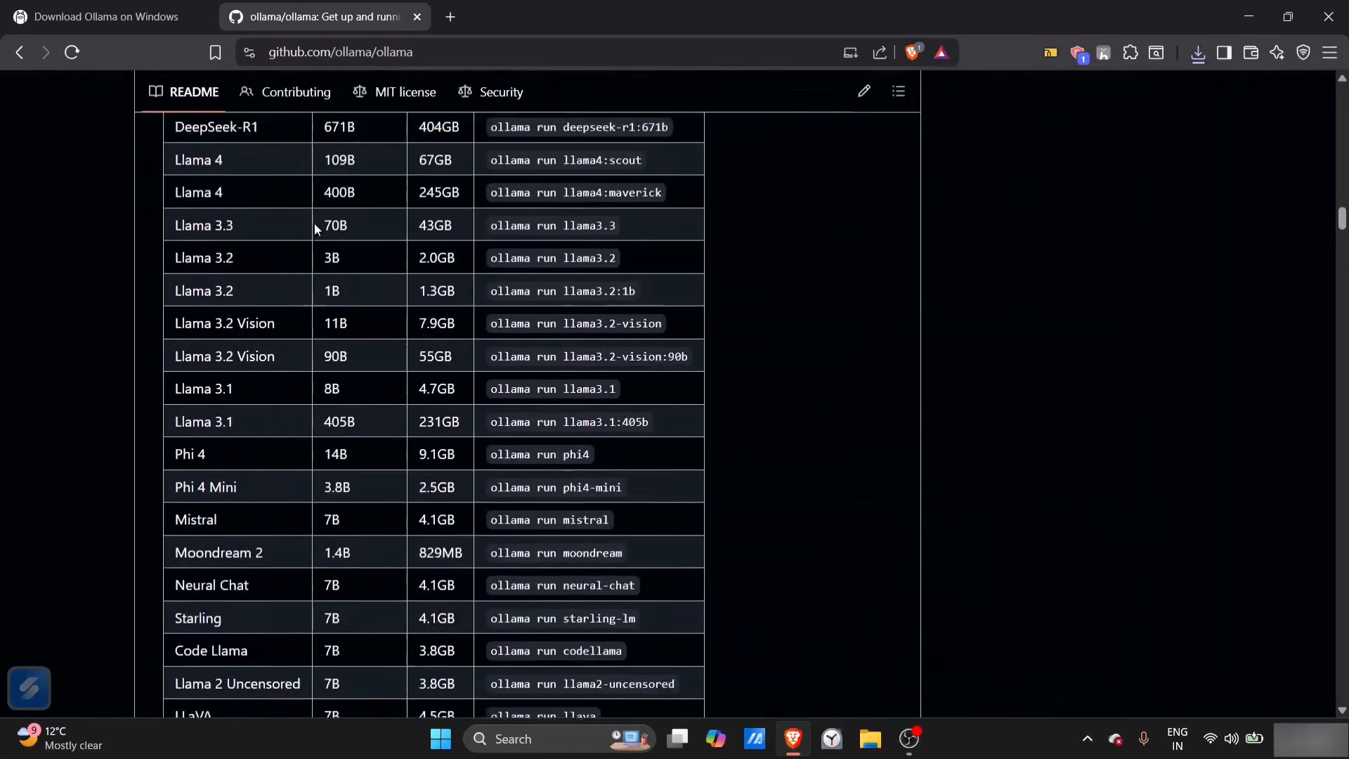
{"action": "scroll", "coordinate": [314, 222], "scroll_direction": "down", "scroll_amount": 1}
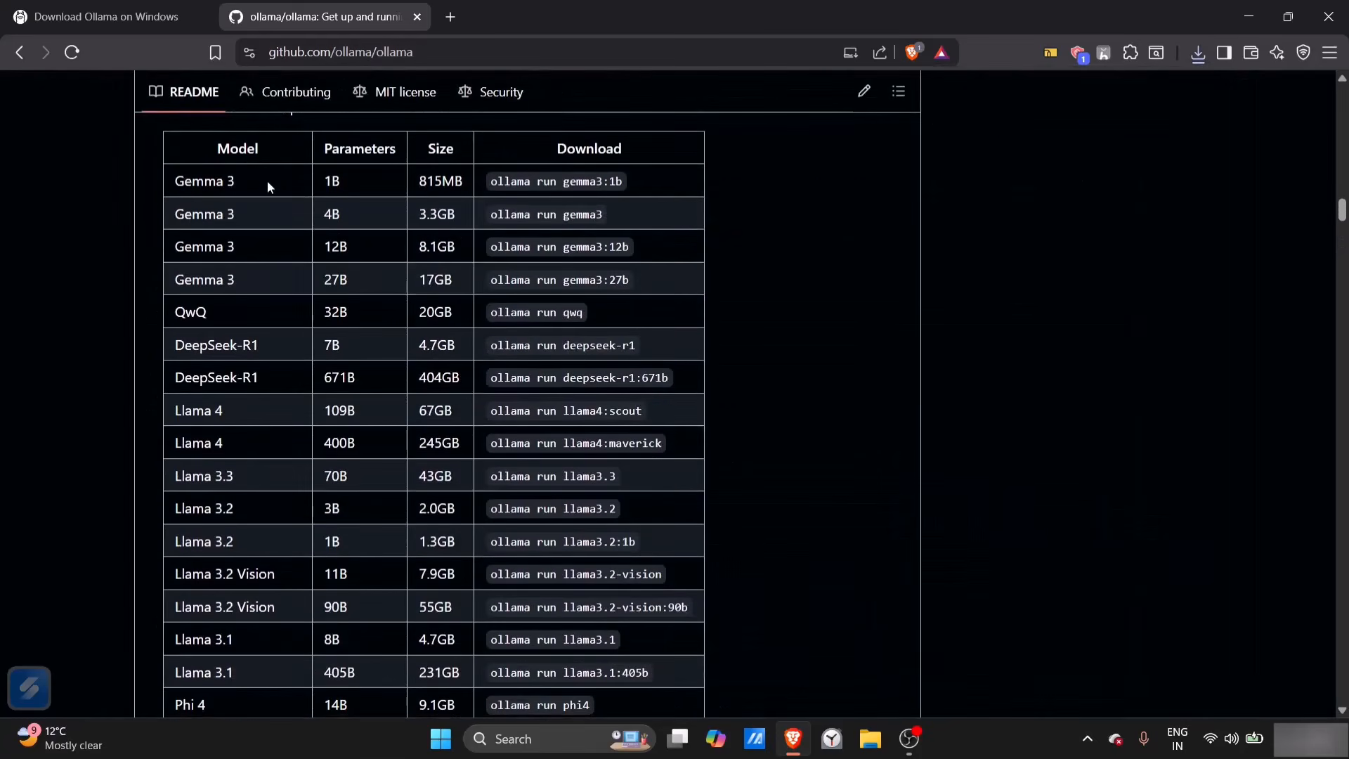
{"action": "left_click_drag", "start_coordinate": [624, 181], "coordinate": [485, 185]}
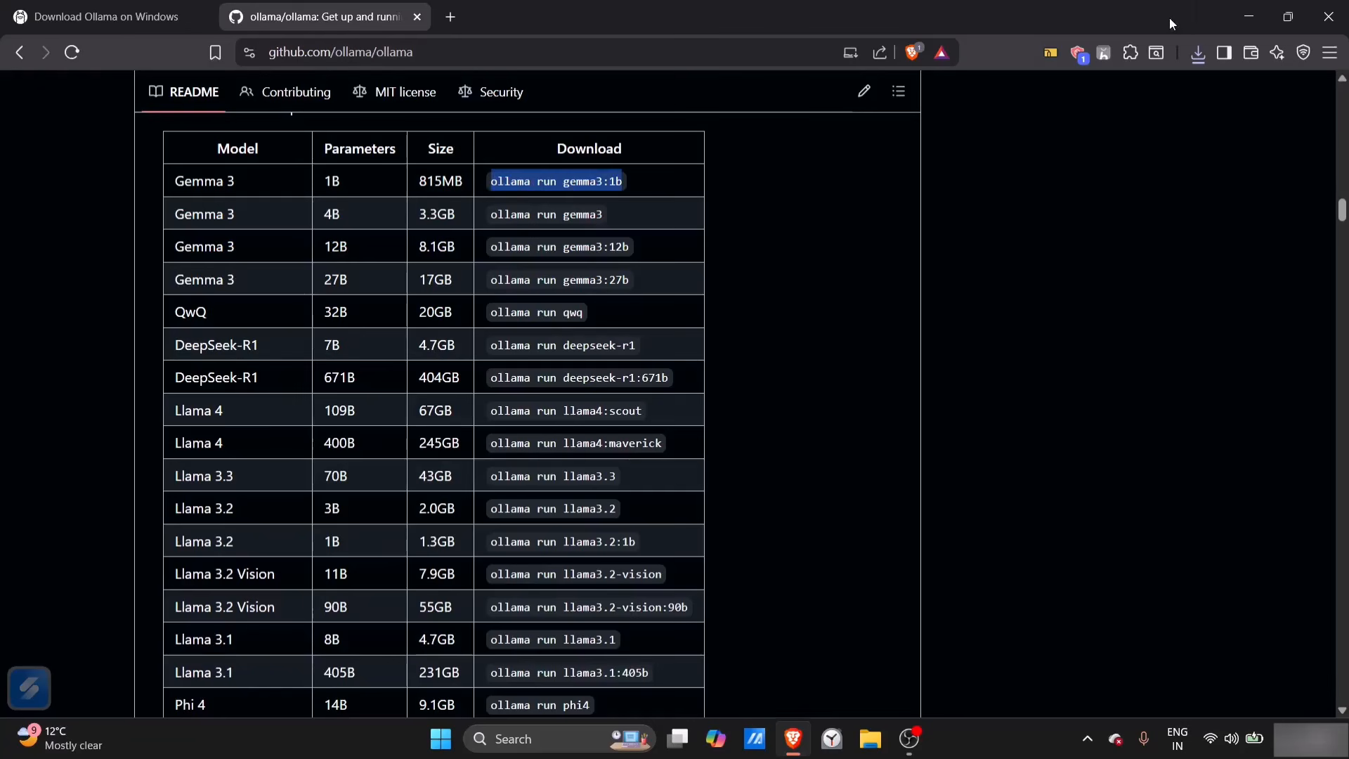
Launch the downloaded OllamaSetup.exe installer from the recent download history
{"action": "left_click", "coordinate": [1200, 50]}
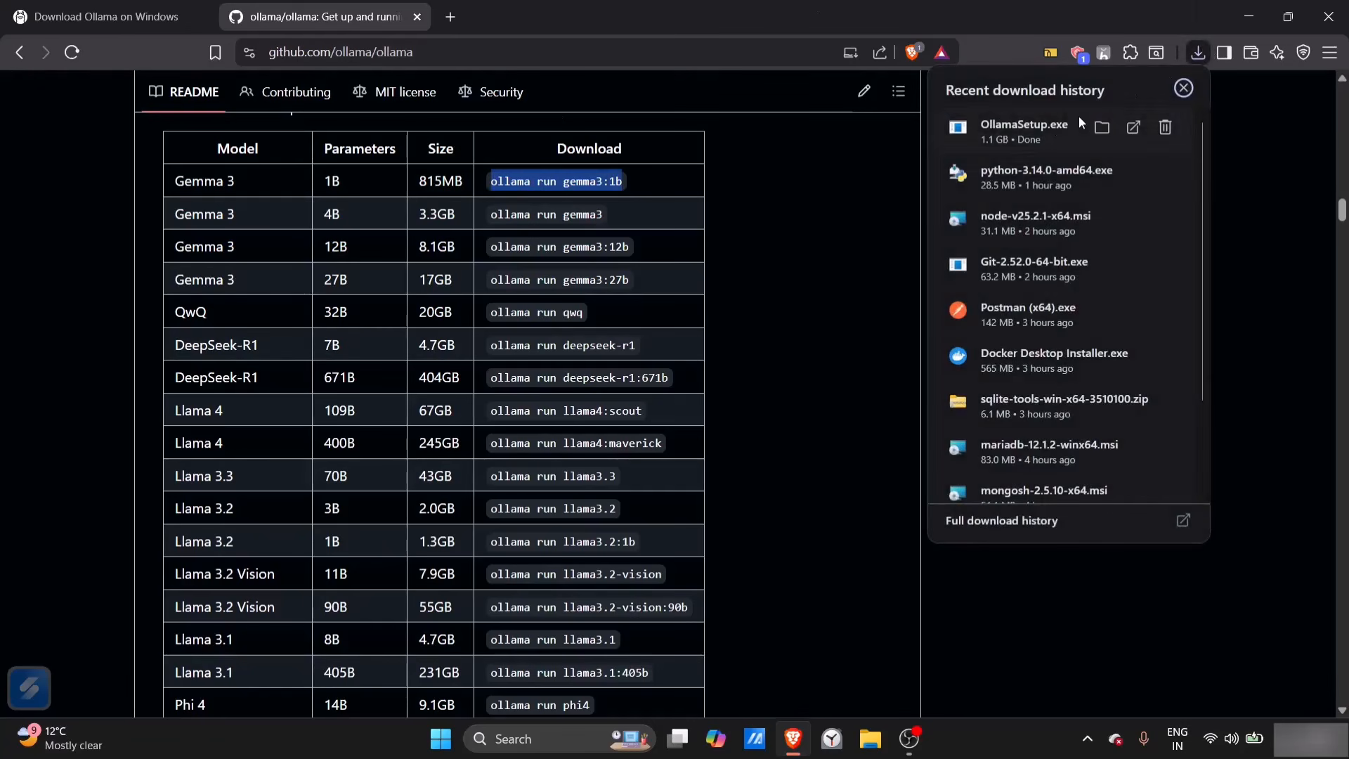
{"action": "left_click", "coordinate": [1055, 123]}
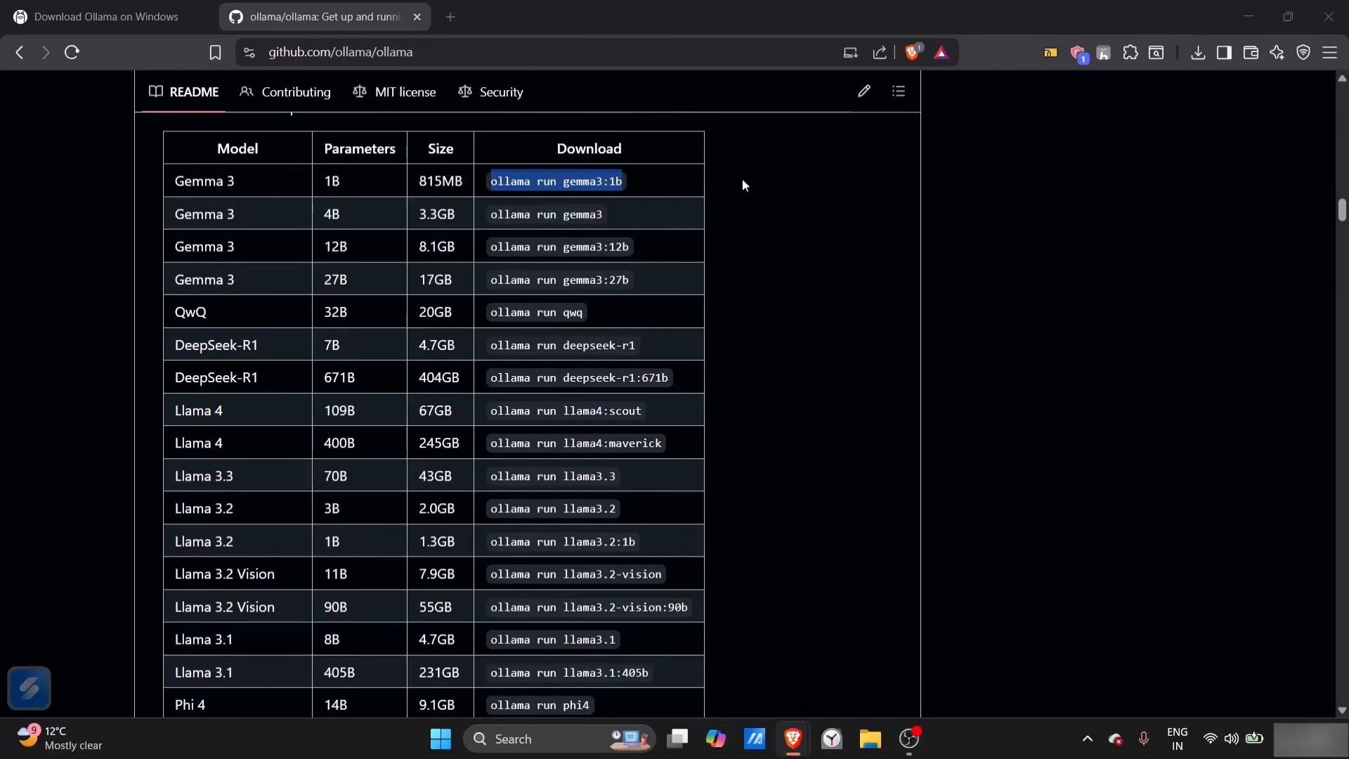
Minimize the browser, install Ollama through its setup wizard, and close the Ollama app window that opens
{"action": "left_click", "coordinate": [1249, 16]}
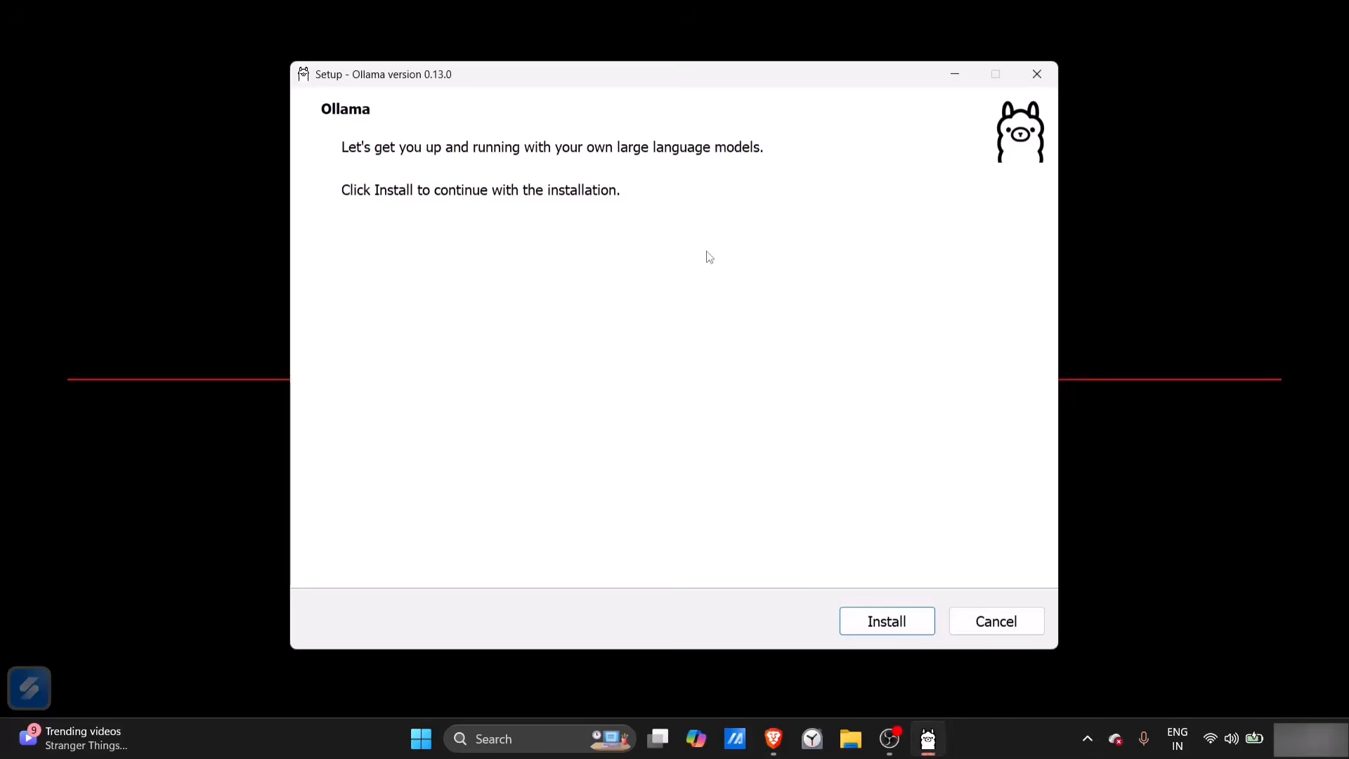
{"action": "left_click", "coordinate": [872, 630]}
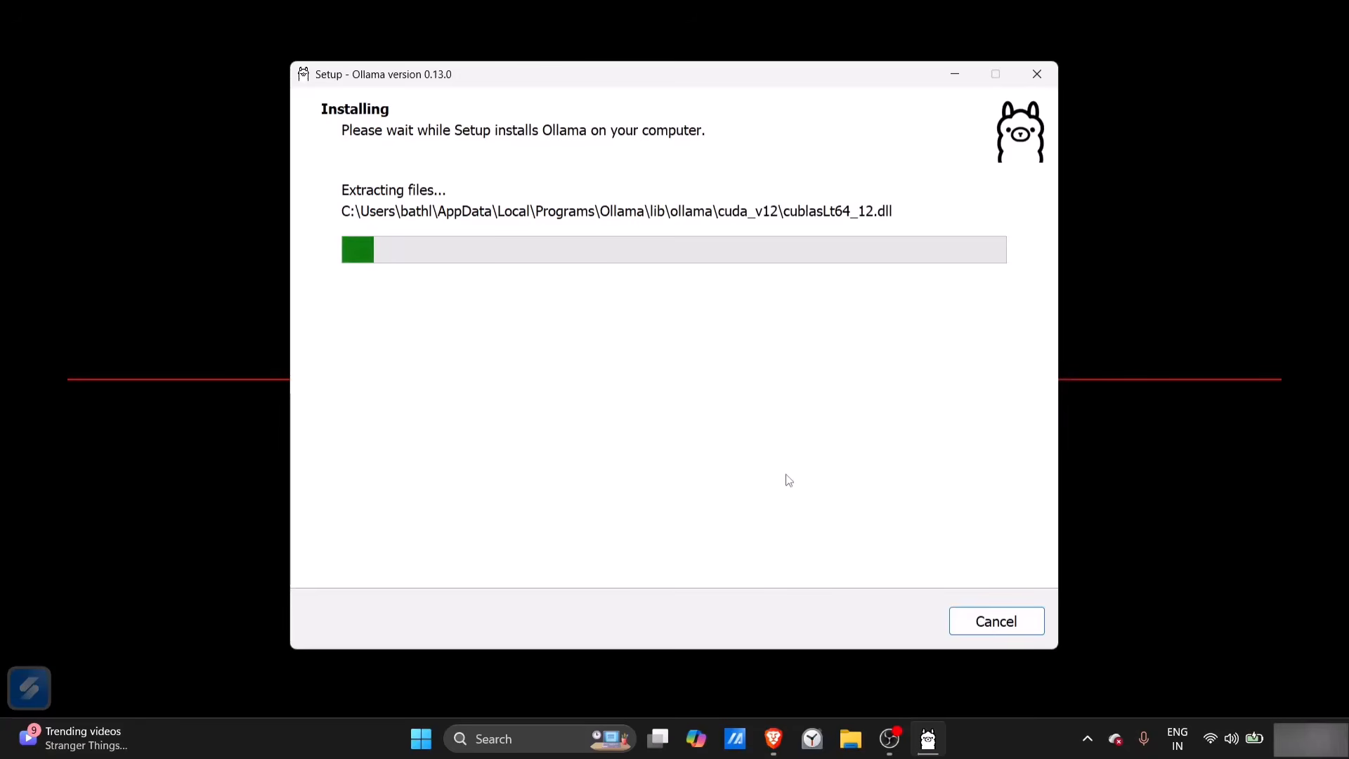
{"action": "left_click", "coordinate": [1286, 111]}
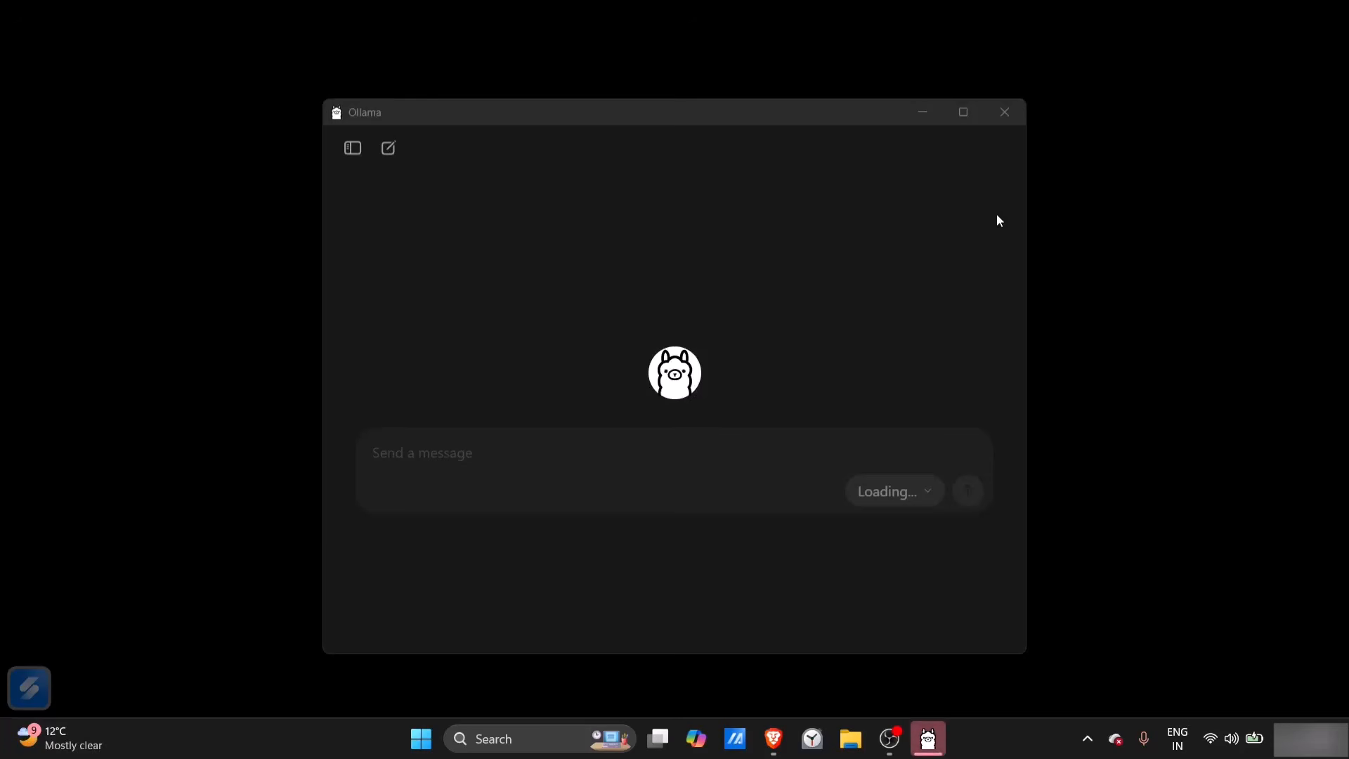
{"action": "left_click", "coordinate": [960, 116]}
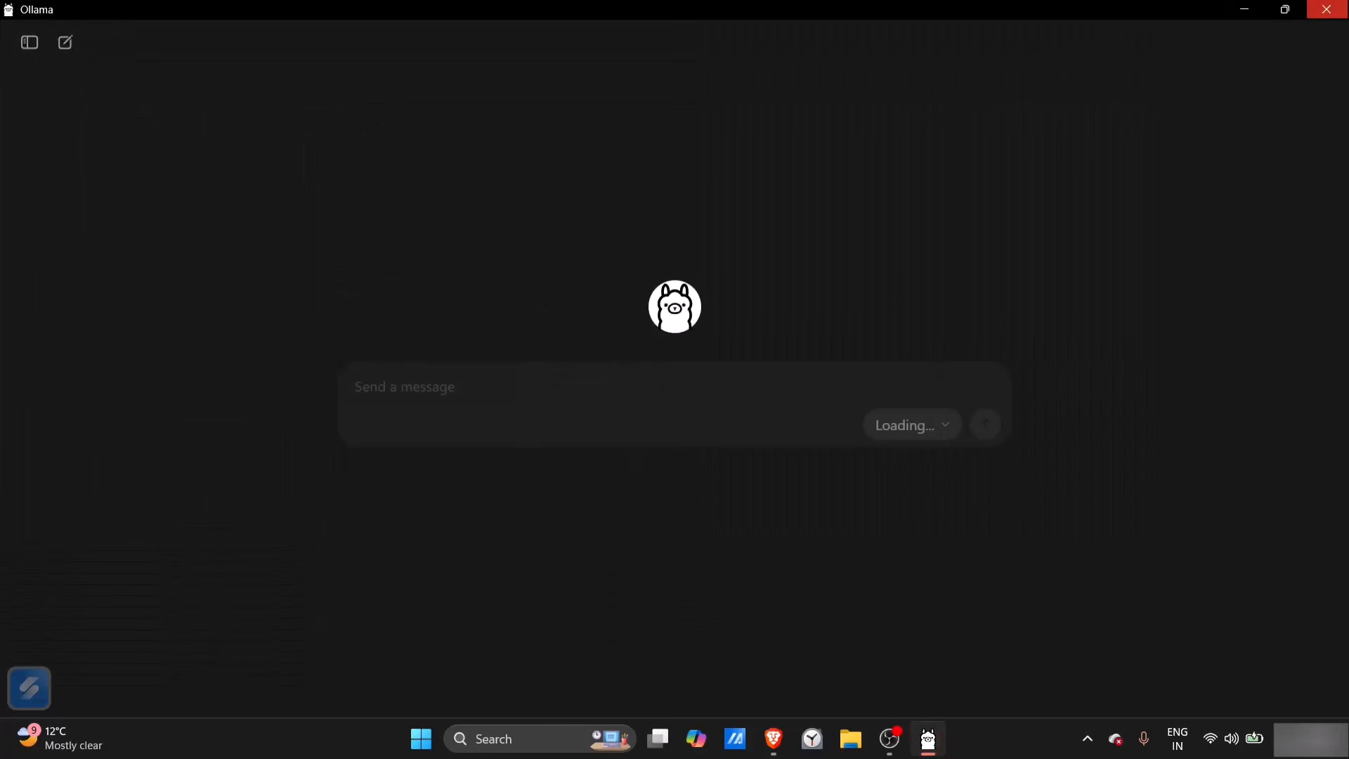
{"action": "left_click", "coordinate": [1327, 9]}
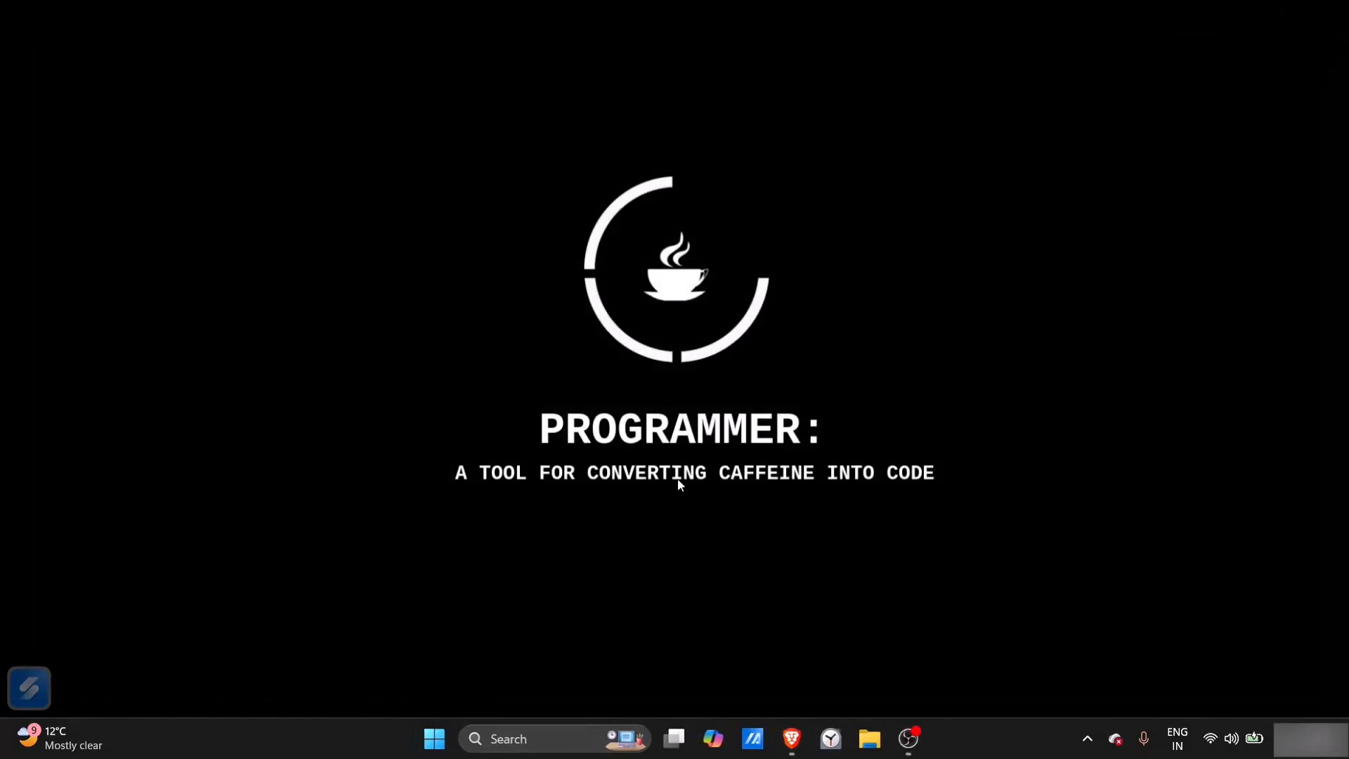
Open Command Prompt and maximize its window
{"action": "key", "text": "super"}
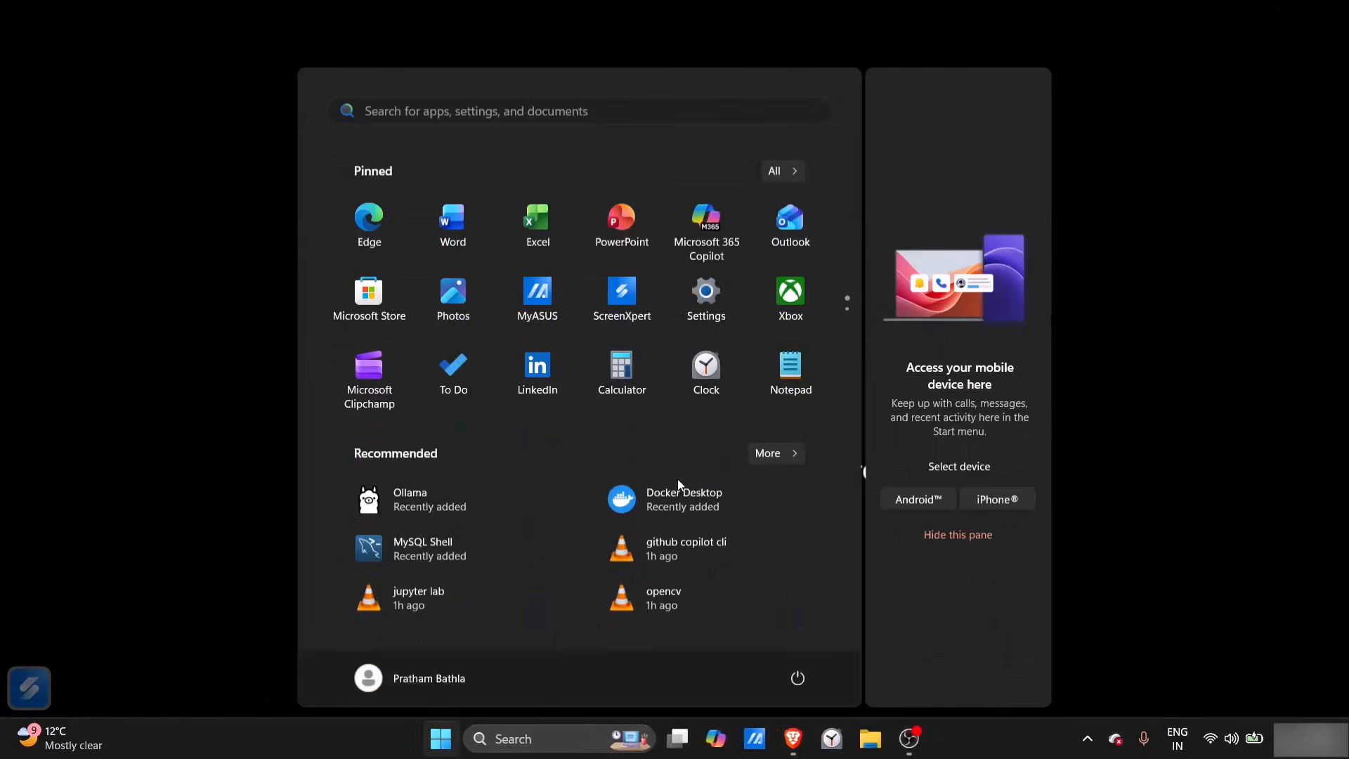
{"action": "type", "text": "comm"}
{"action": "key", "text": "Return"}
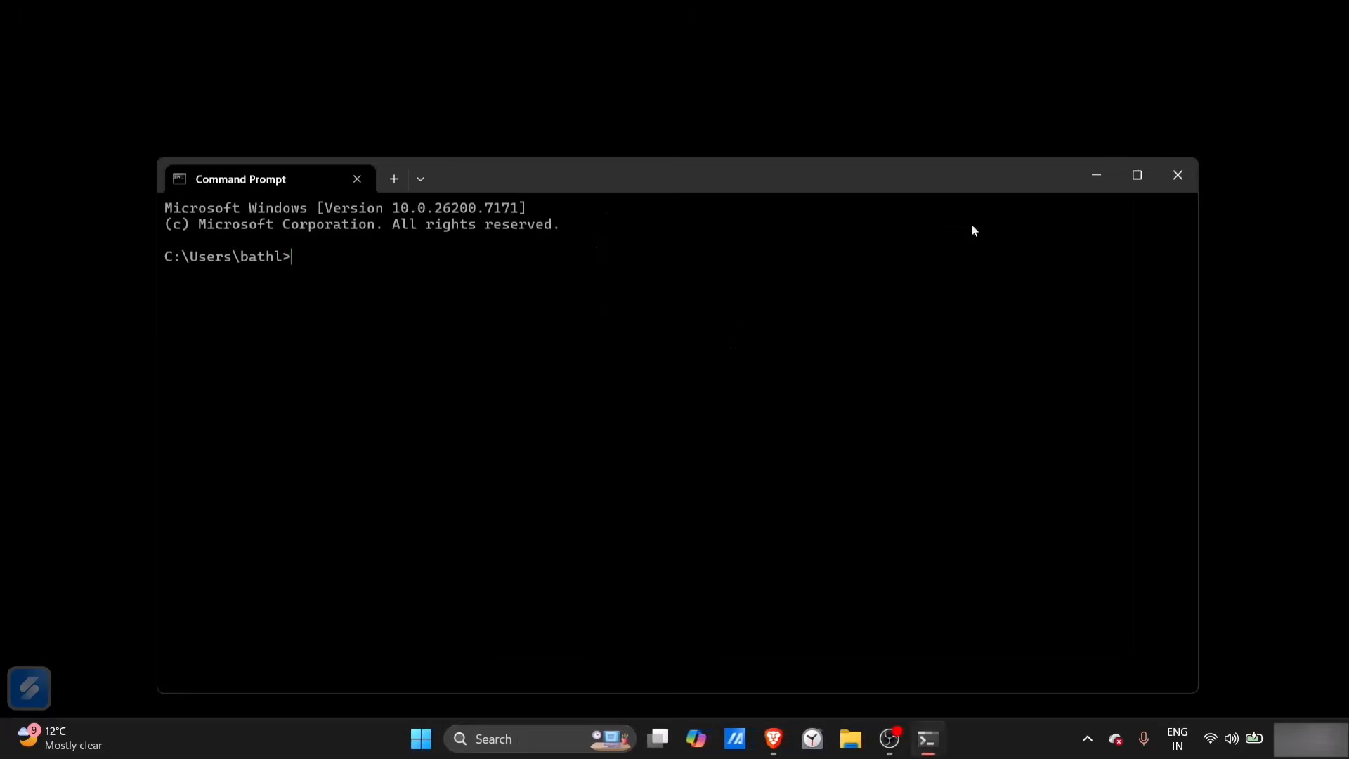
{"action": "left_click", "coordinate": [1150, 177]}
Run "ollama" to show its available commands and "ollama list" to list the installed models
{"action": "type", "text": "oll"}
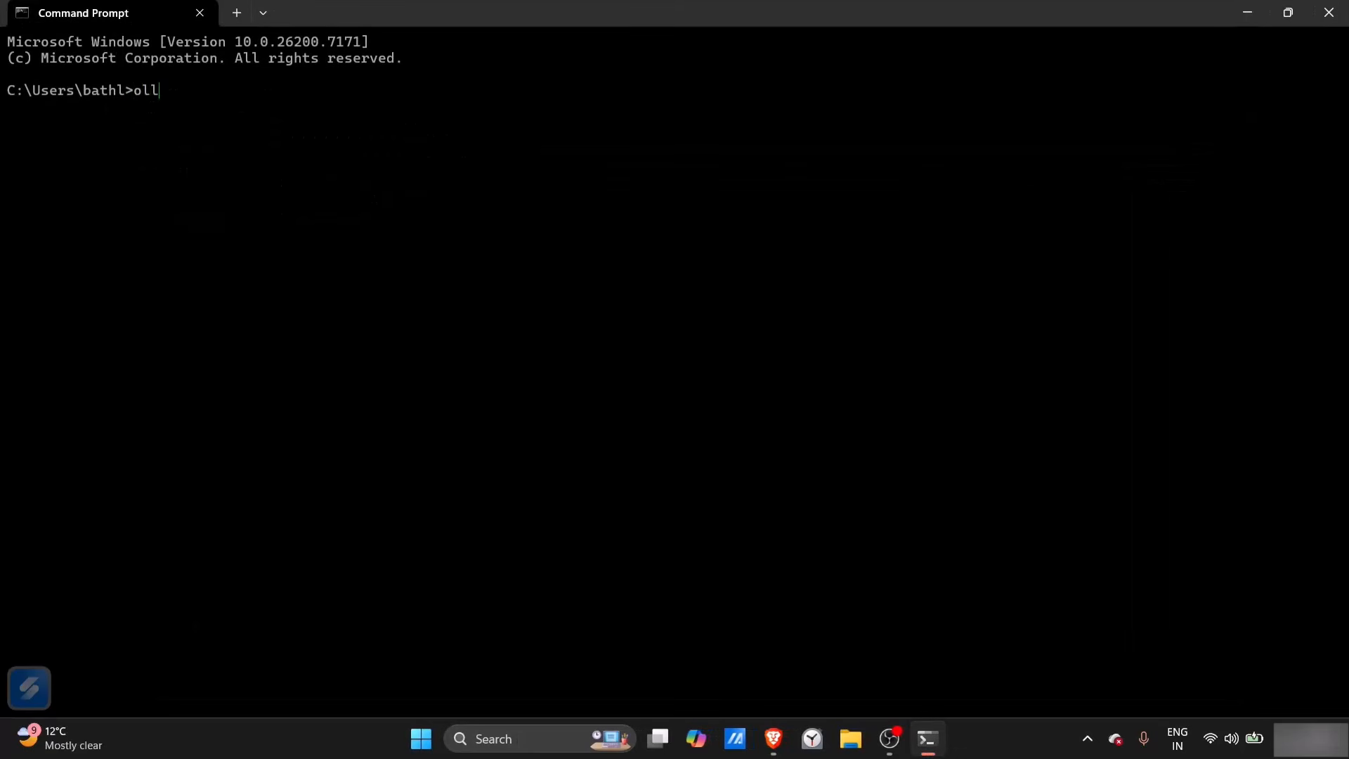
{"action": "type", "text": "ama"}
{"action": "key", "text": "Return"}
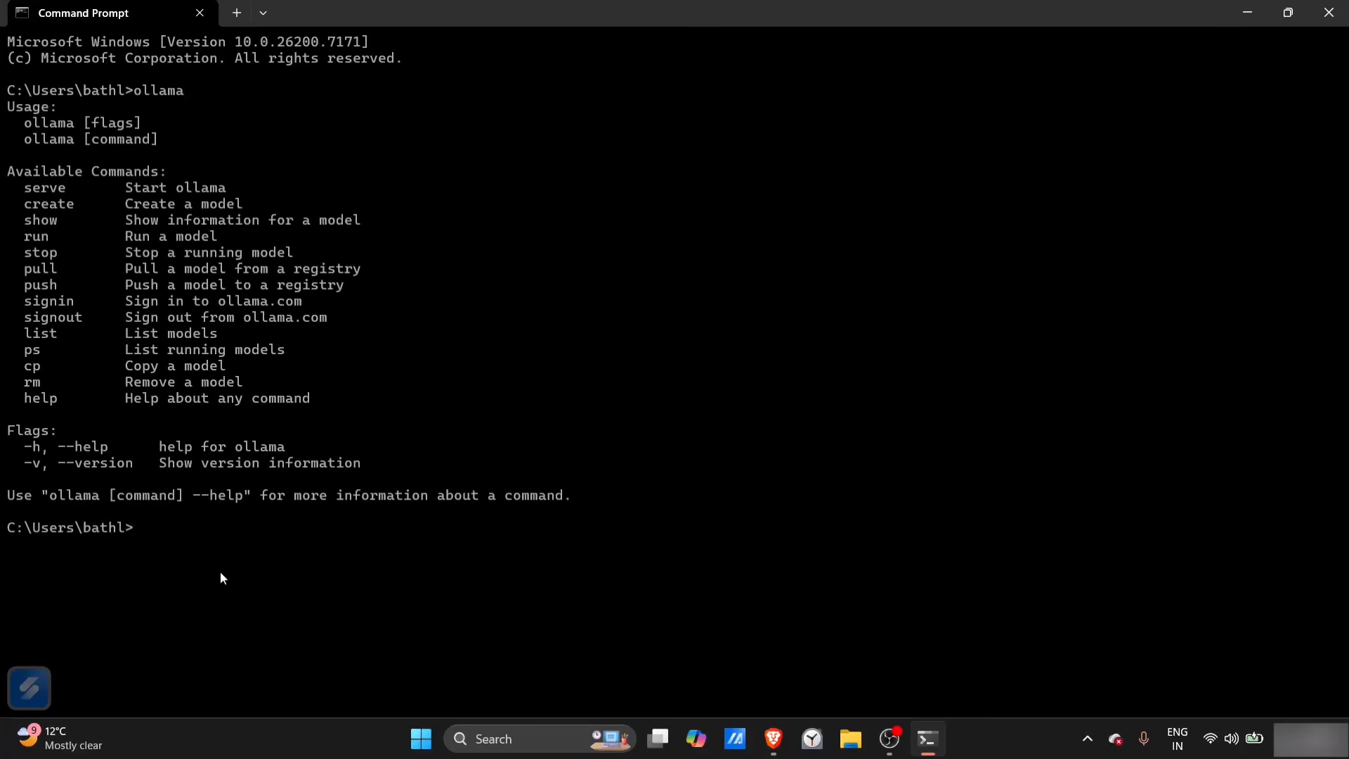
{"action": "type", "text": "ollama list"}
{"action": "key", "text": "Return"}
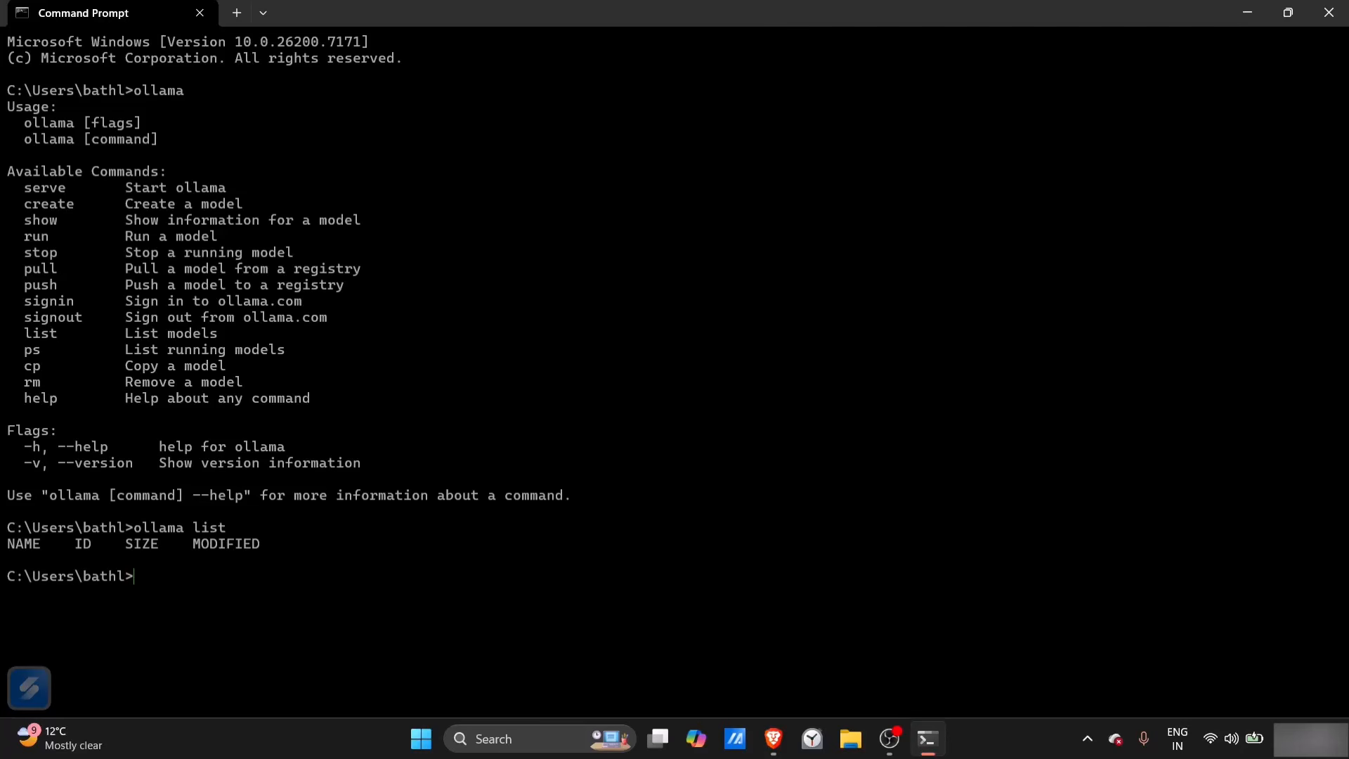
Download and start the 1B Gemma 3 model with "ollama run gemma3:1b", highlighting the download progress and the final status line
{"action": "type", "text": "ollama run gemma3:1b"}
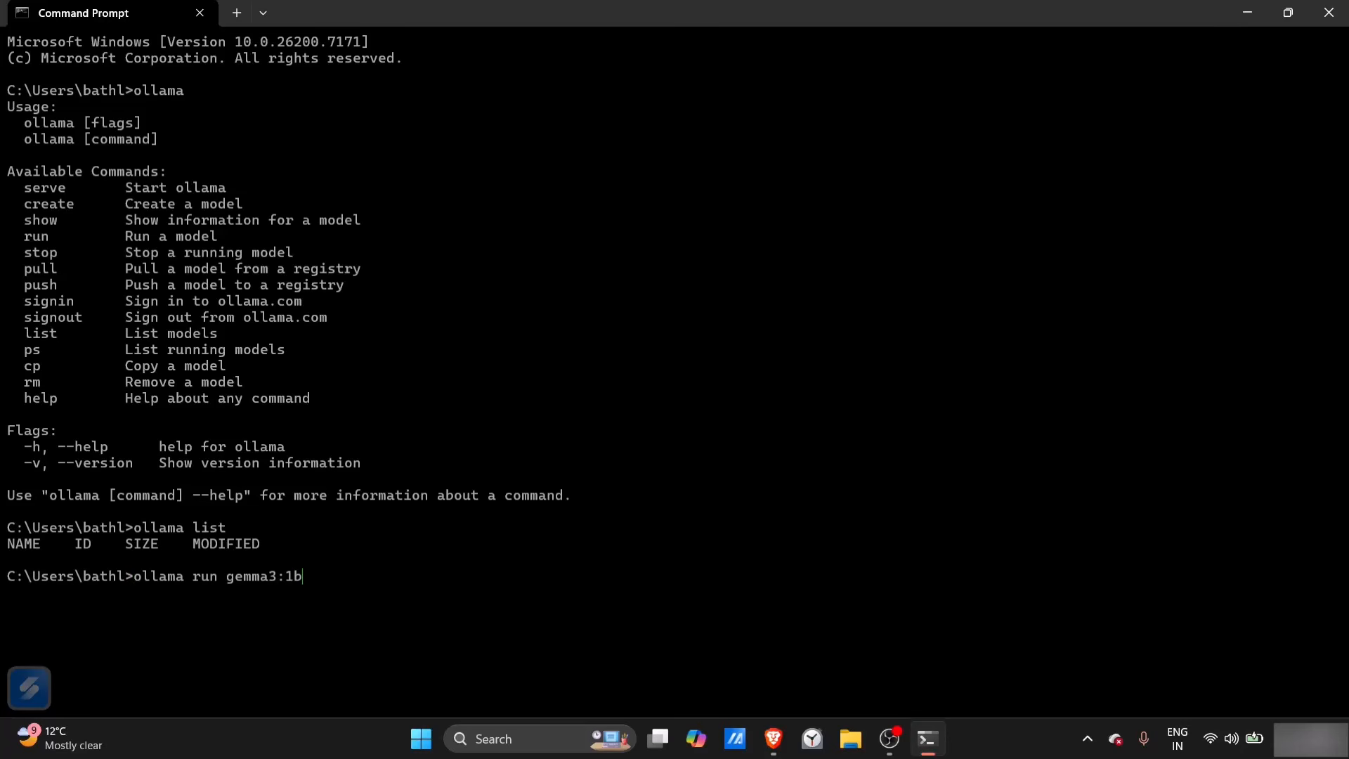
{"action": "key", "text": "Return"}
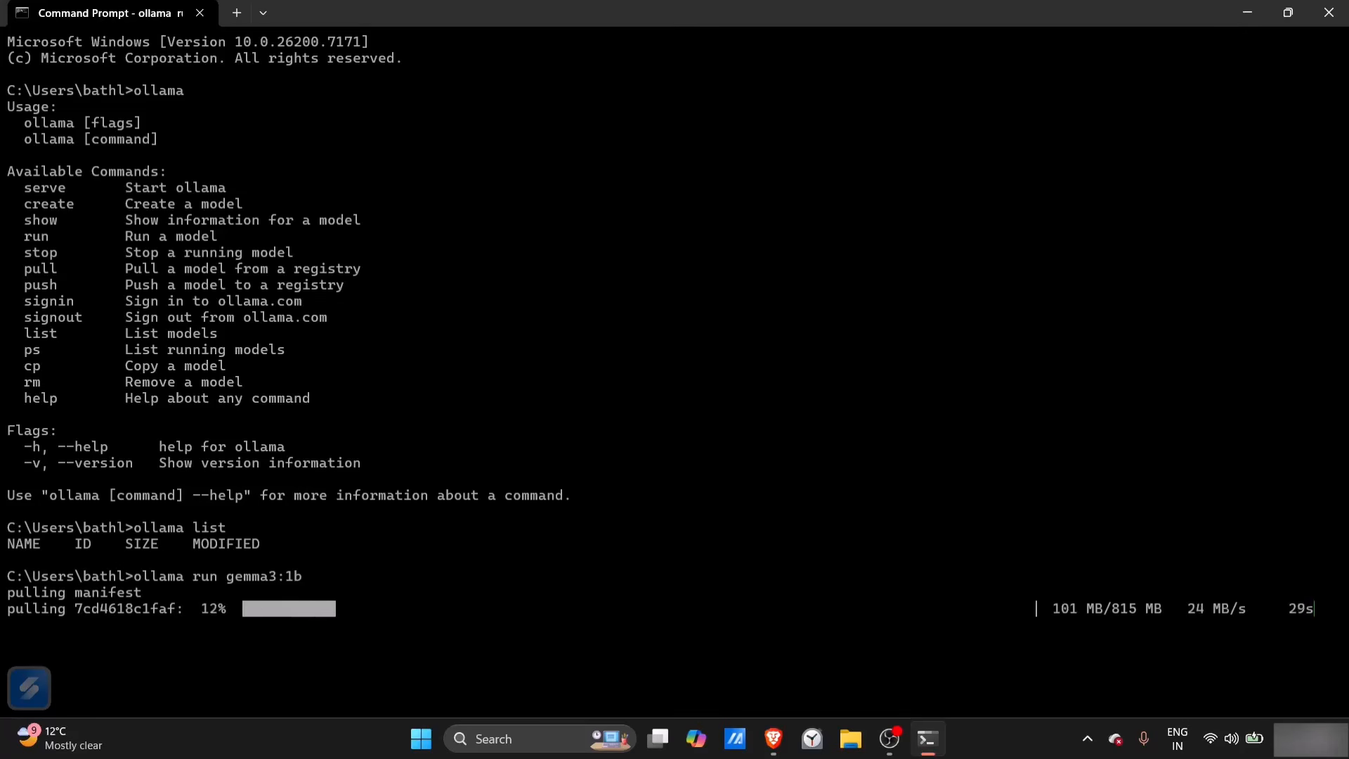
{"action": "left_click_drag", "start_coordinate": [1050, 610], "coordinate": [1132, 613]}
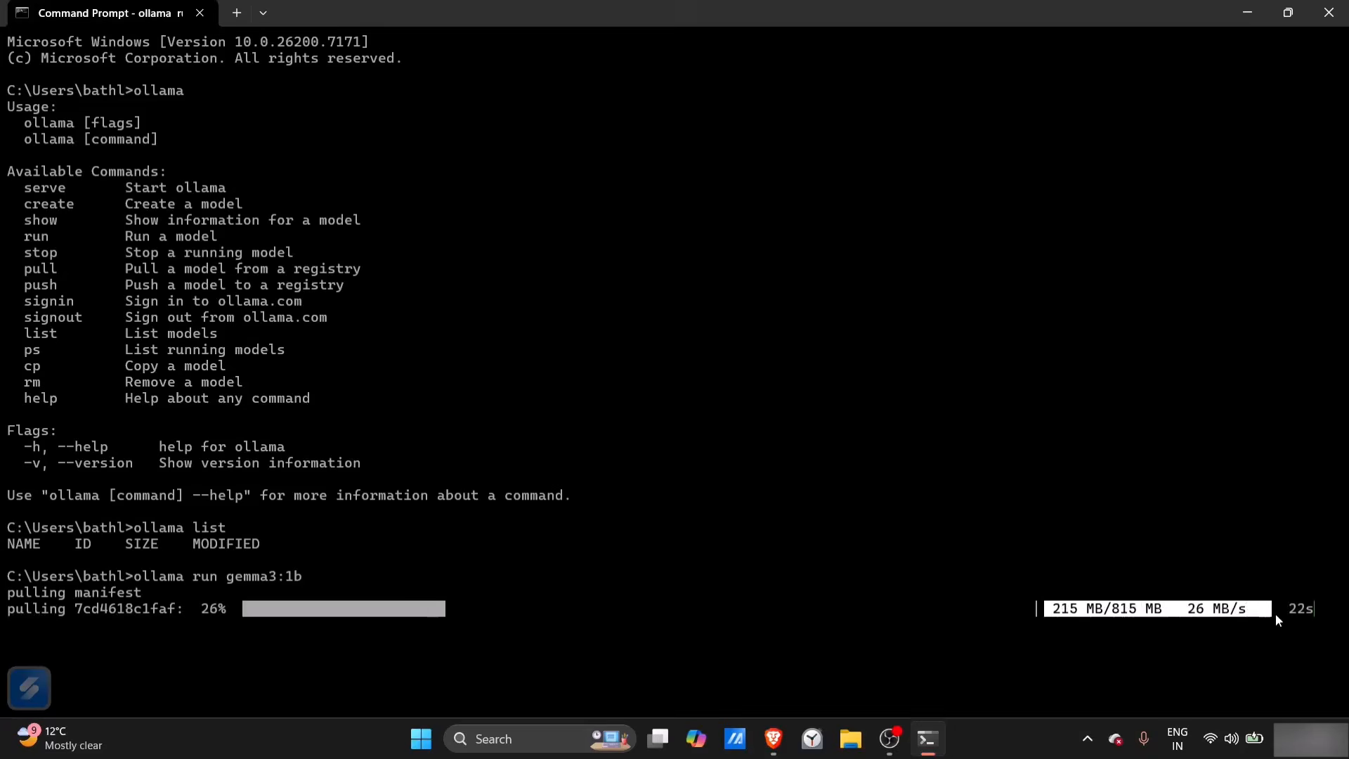
{"action": "left_click_drag", "start_coordinate": [1153, 604], "coordinate": [1121, 603]}
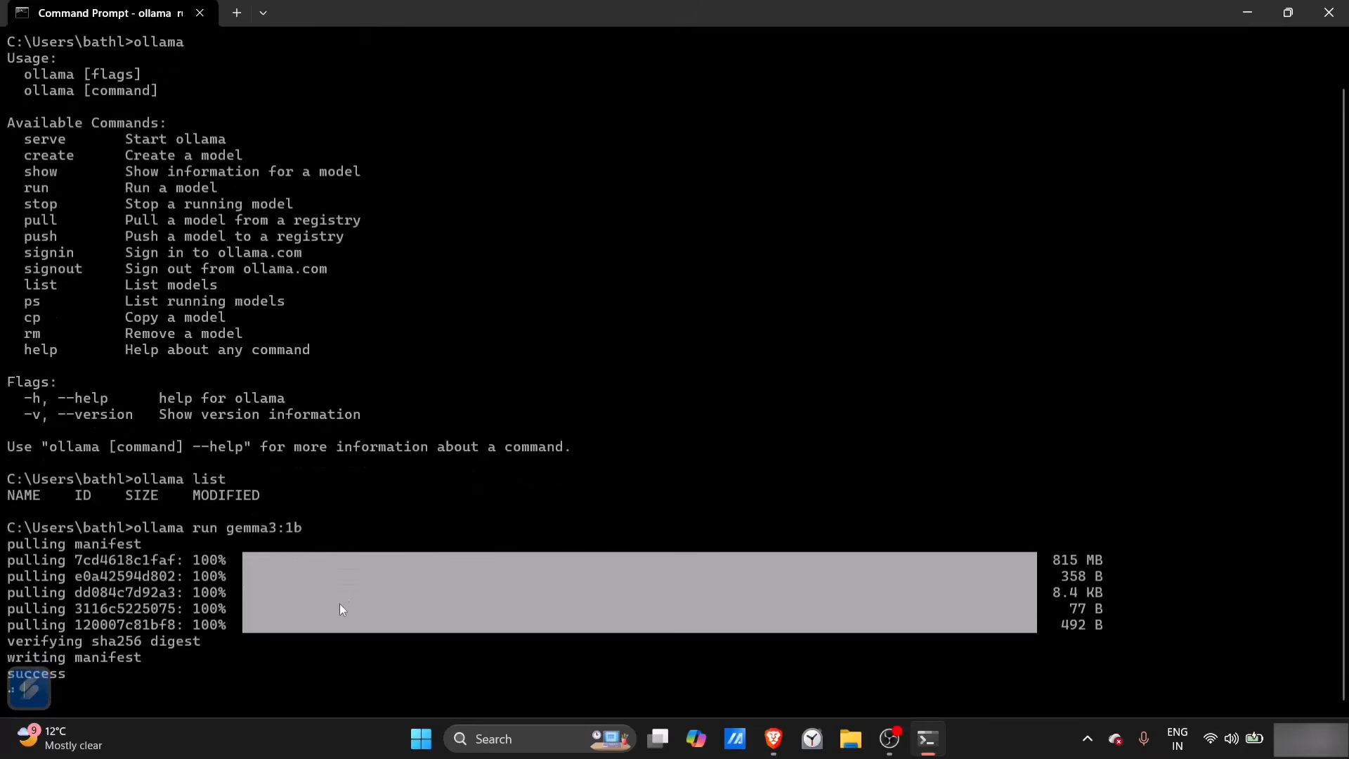
{"action": "left_click_drag", "start_coordinate": [76, 676], "coordinate": [7, 673]}
{"action": "left_click", "coordinate": [247, 684]}
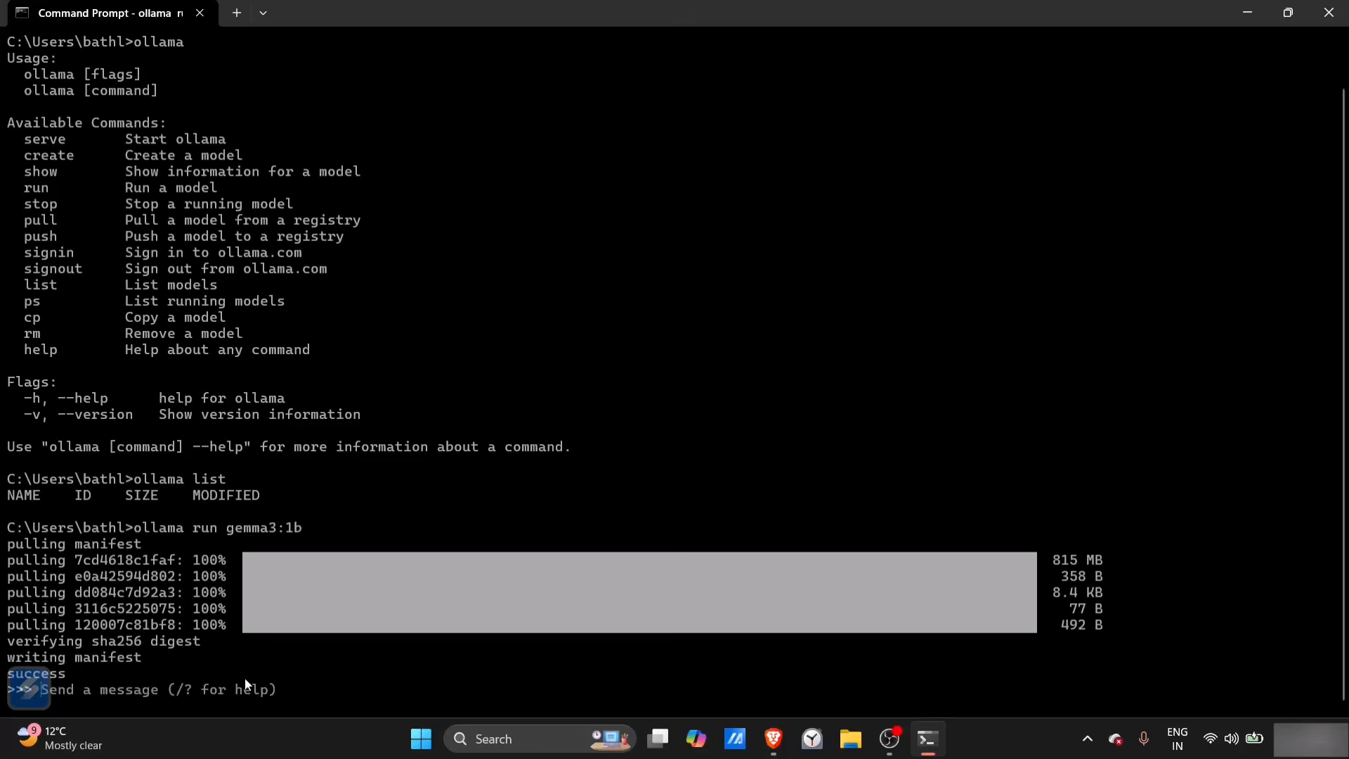
Send the message "hi" to the running model and highlight the lines of its reply
{"action": "type", "text": "hi"}
{"action": "key", "text": "Return"}
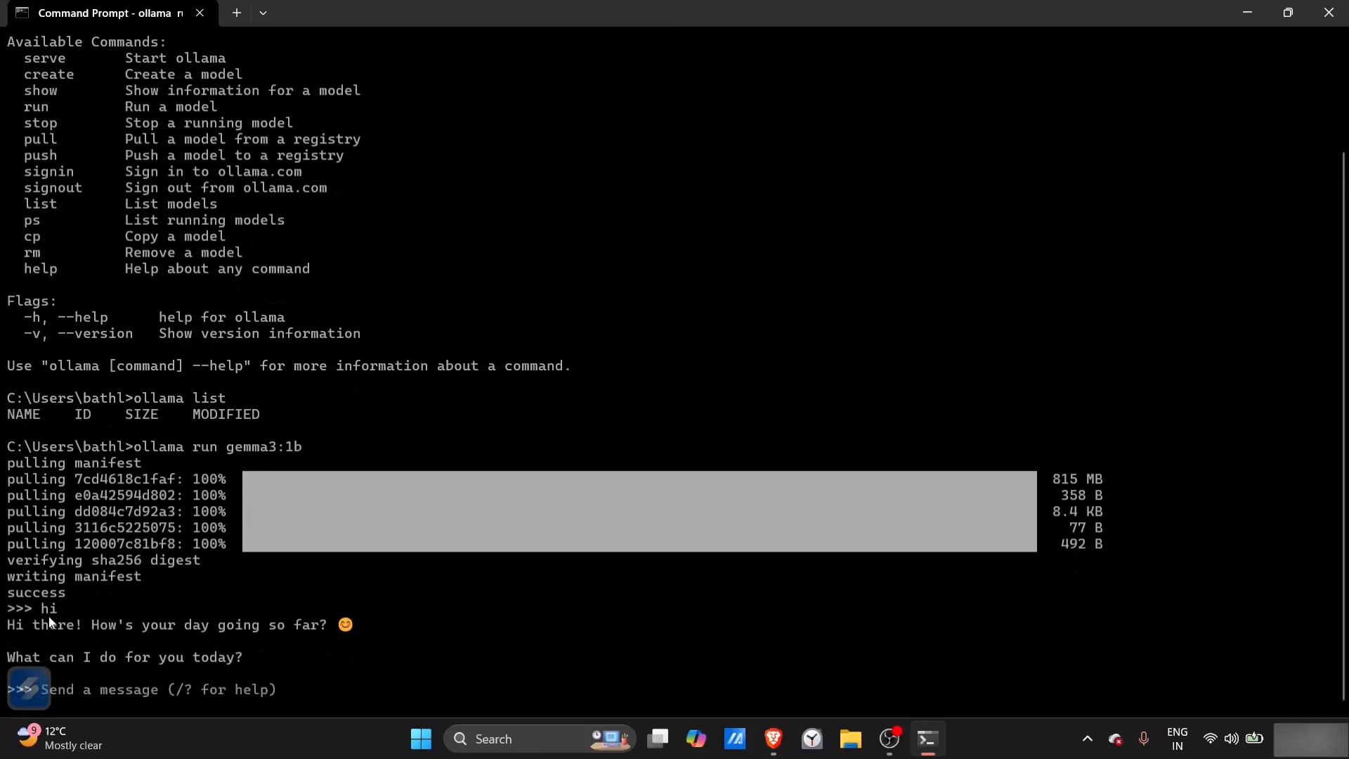
{"action": "left_click_drag", "start_coordinate": [53, 631], "coordinate": [353, 625]}
{"action": "left_click", "coordinate": [354, 625]}
{"action": "left_click_drag", "start_coordinate": [243, 654], "coordinate": [6, 664]}
{"action": "left_click", "coordinate": [122, 694]}
Send the model the prompt "write a python code for hello world"
{"action": "type", "text": "writ"}
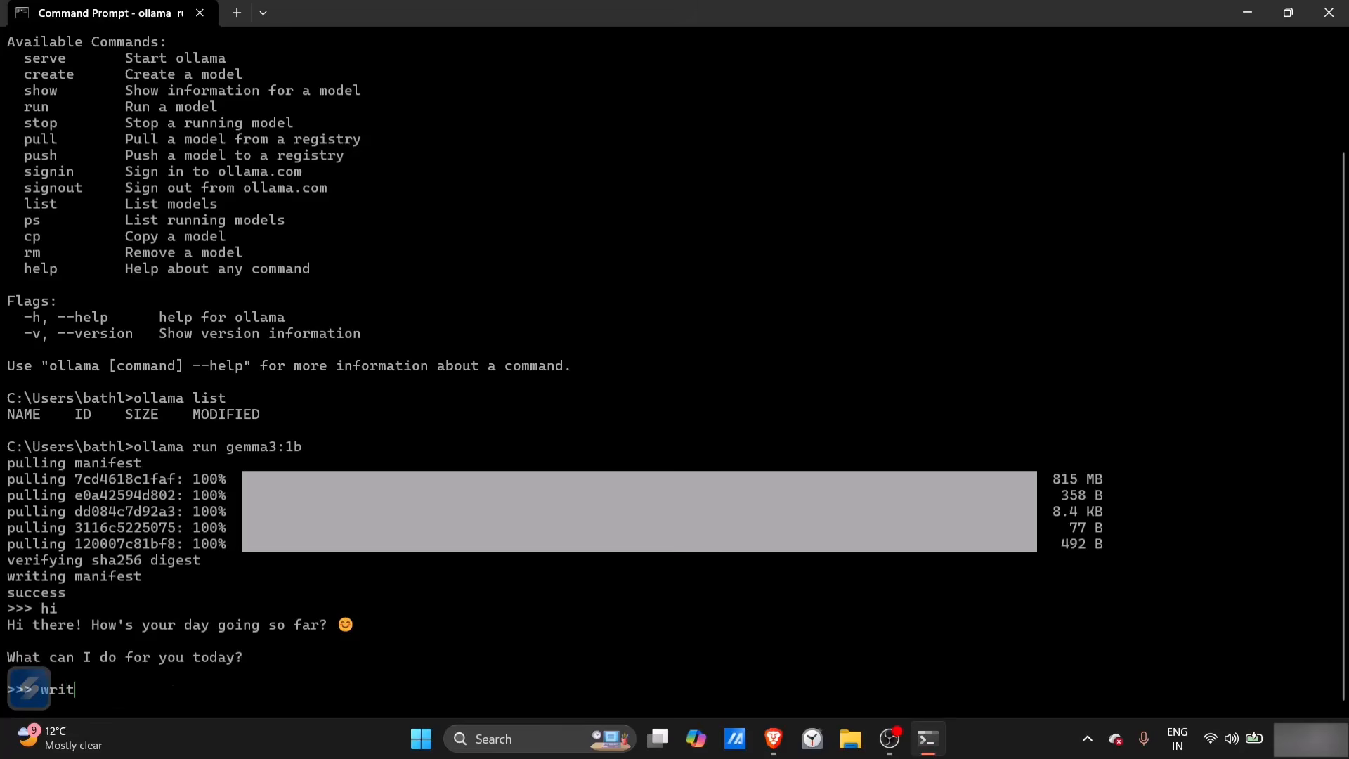
{"action": "type", "text": "e a p"}
{"action": "type", "text": "ygh"}
{"action": "key", "text": "BackSpace"}
{"action": "key", "text": "BackSpace"}
{"action": "type", "text": "th"}
{"action": "type", "text": "on code fotr"}
{"action": "type", "text": "hello"}
{"action": "type", "text": " wor"}
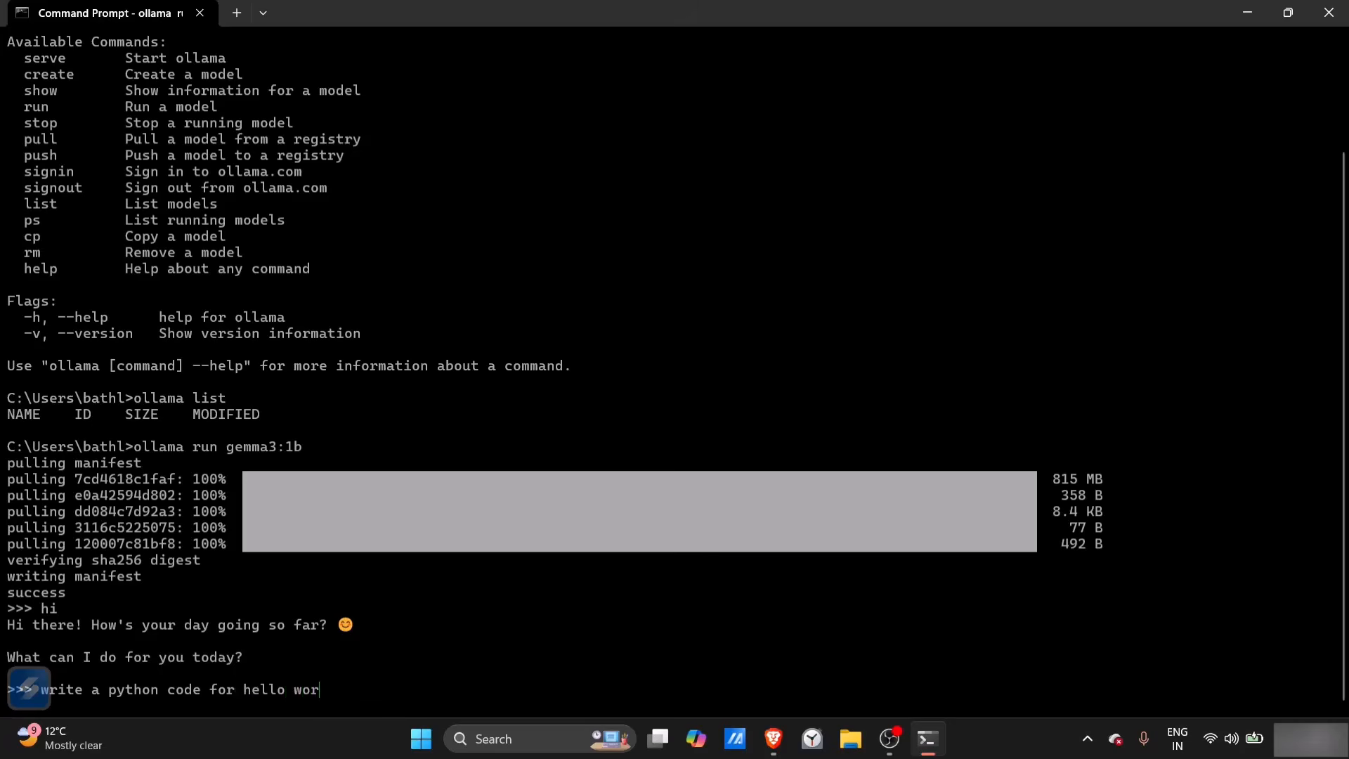
{"action": "type", "text": "ld"}
{"action": "key", "text": "Return"}
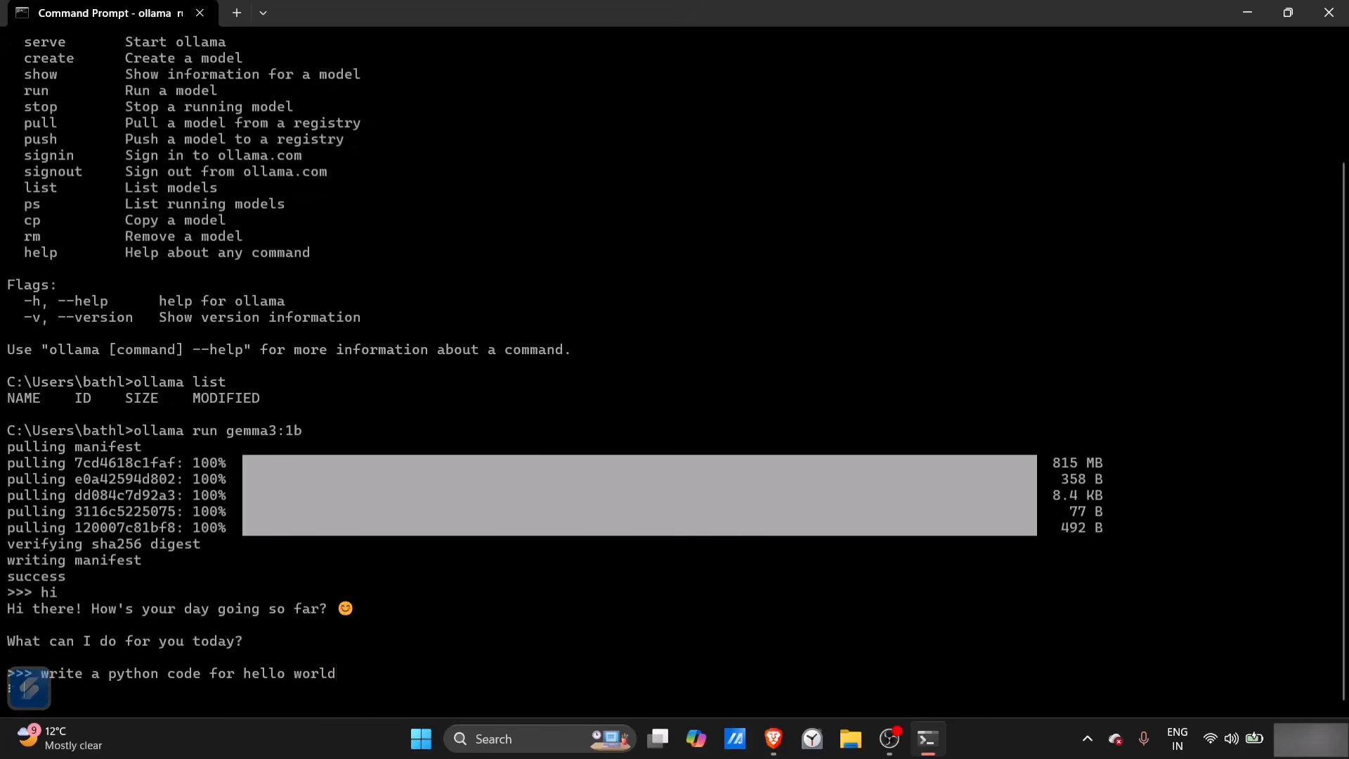